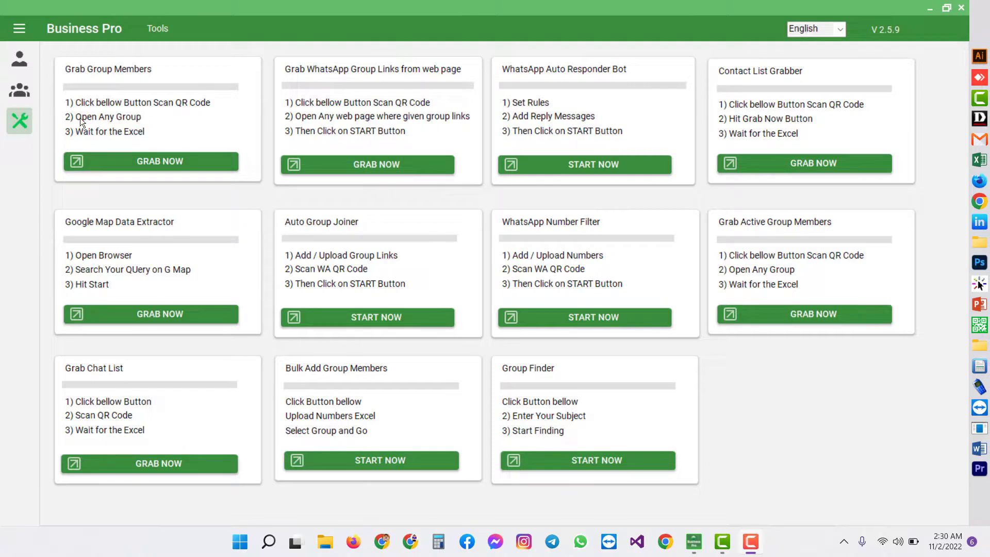
Open the Google Map Data Extractor from the available tools.
left_click(14, 65)
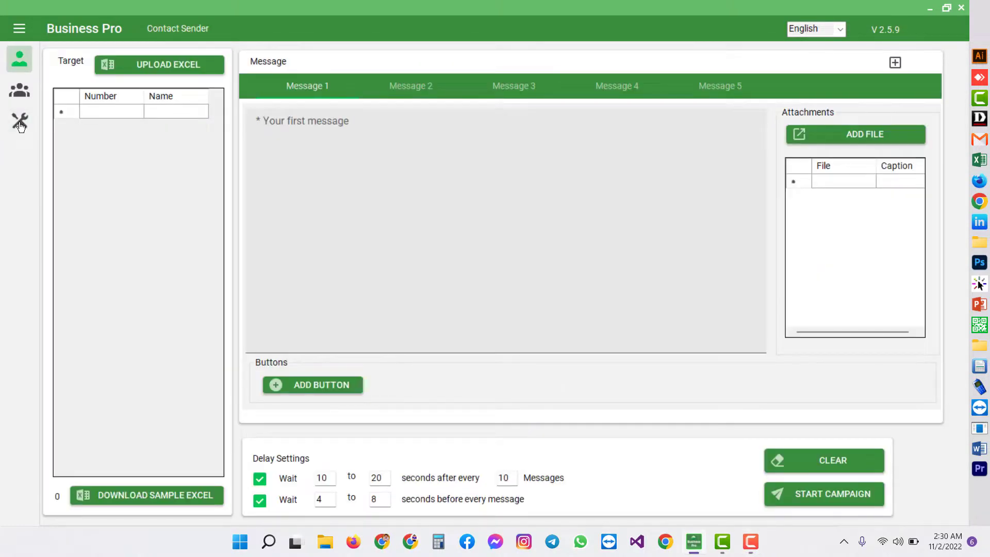
left_click(20, 123)
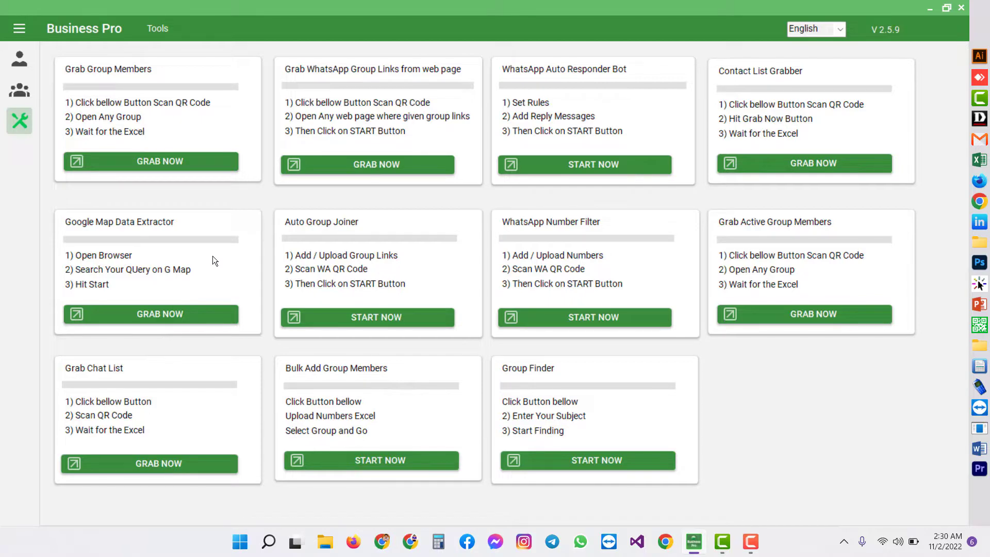
left_click(152, 312)
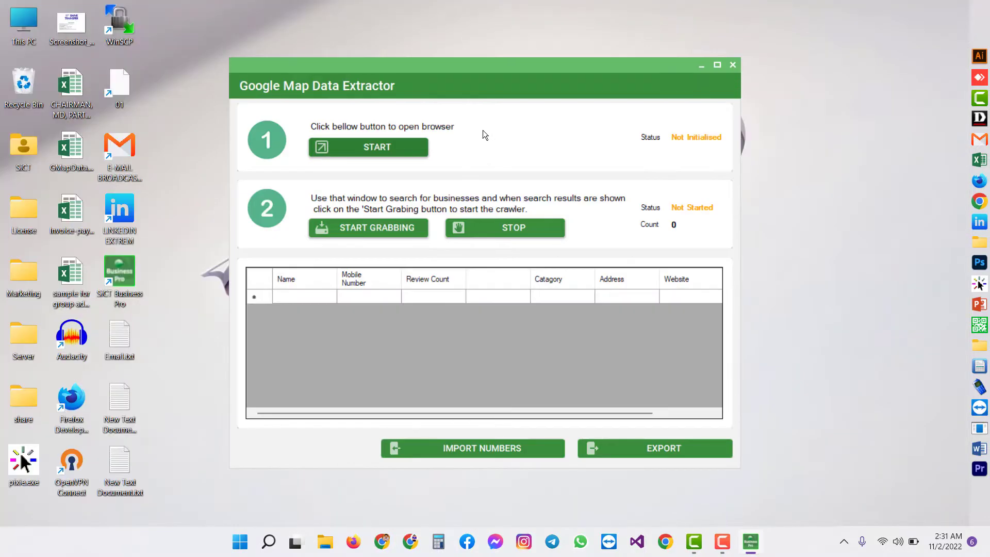
Launch the extractor's browser with the search term "Software companies in Dhaka".
left_click(383, 145)
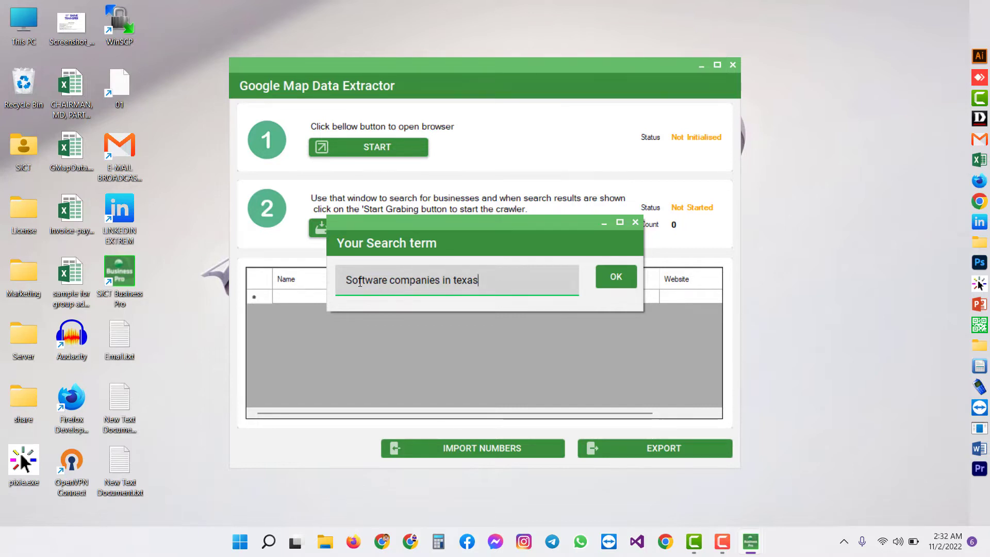
key("ctrl+a")
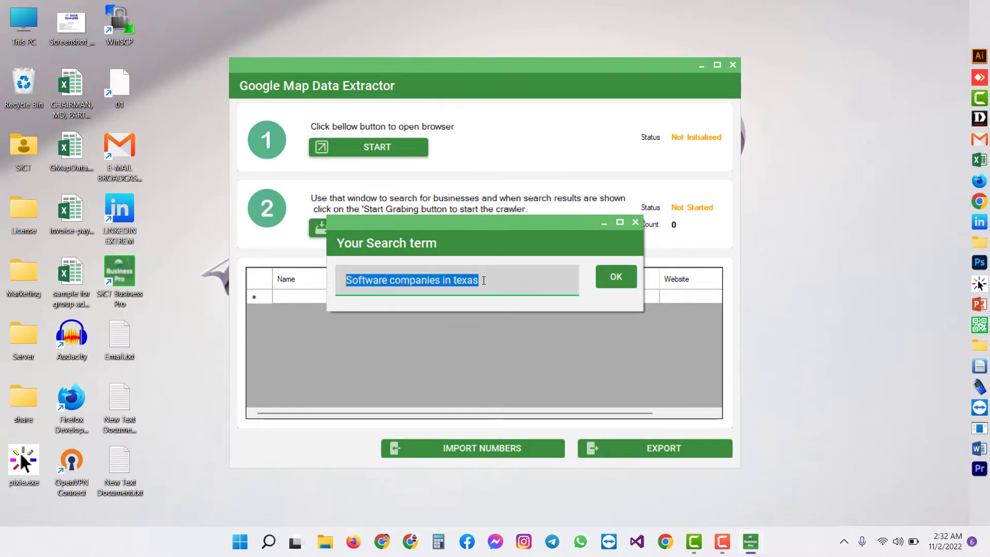
left_click(483, 280)
key("BackSpace")
key("BackSpace")
key("BackSpace")
key("BackSpace")
key("BackSpace")
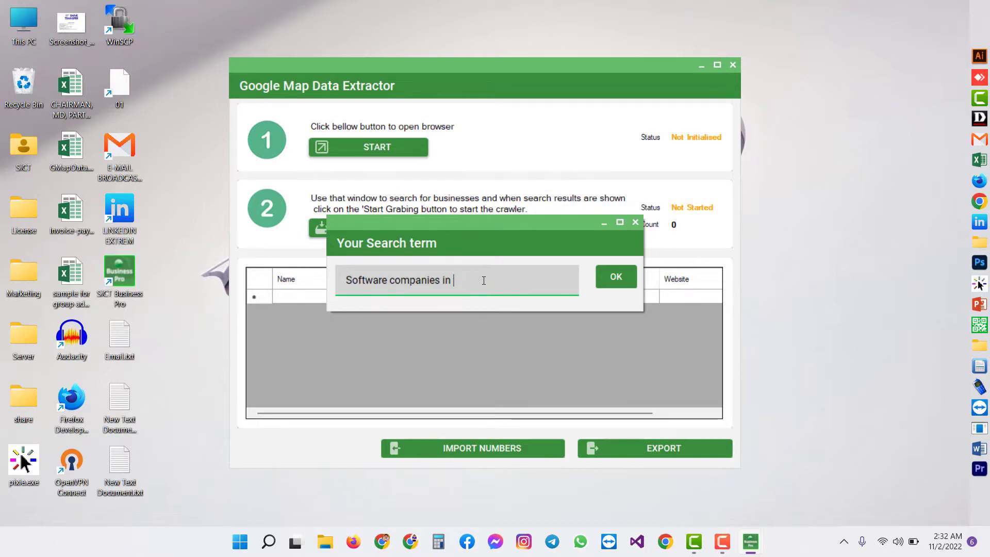
type("Dhaka")
left_click(616, 276)
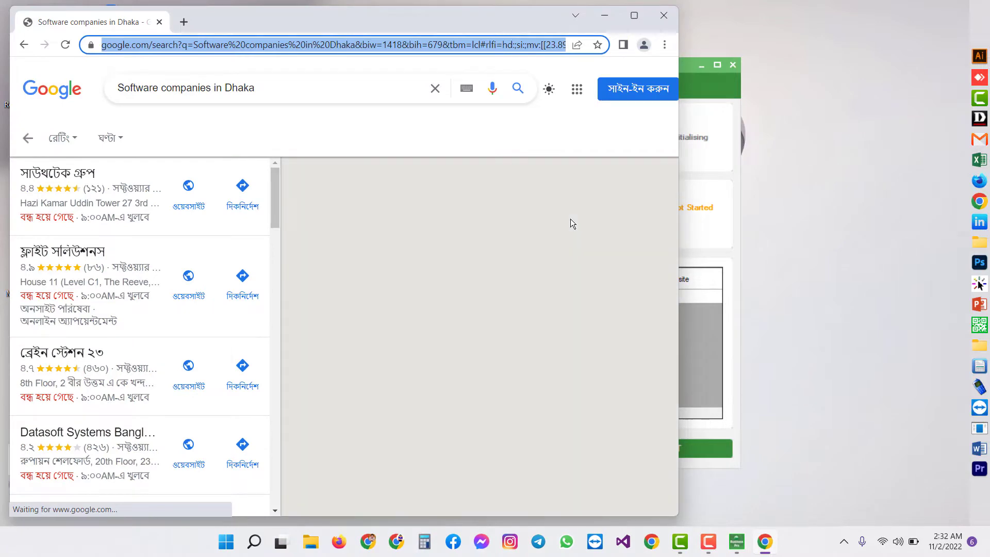
Grab the Dhaka software company listings with the Google Map Data Extractor, and stop the crawler once enough rows are collected.
left_click(637, 18)
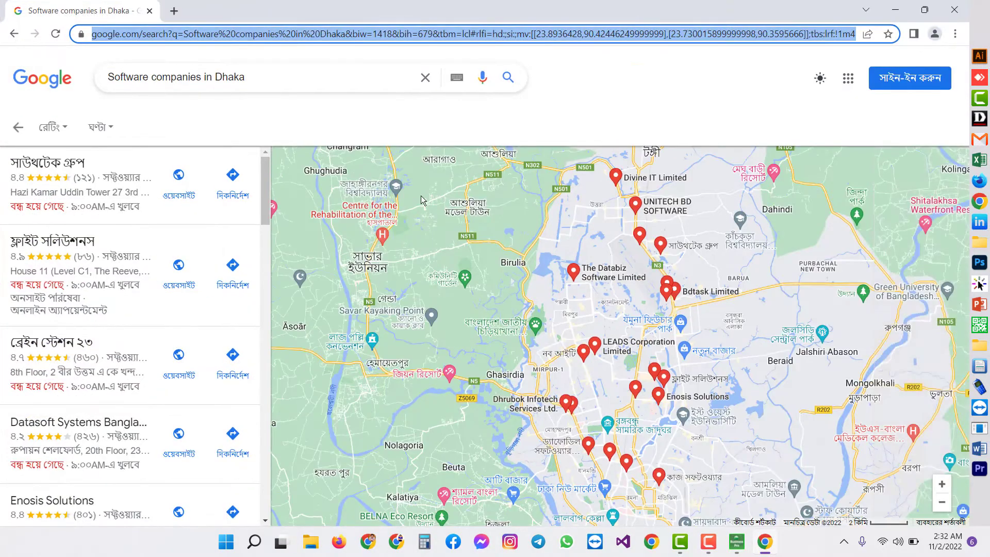
mouse_move(736, 542)
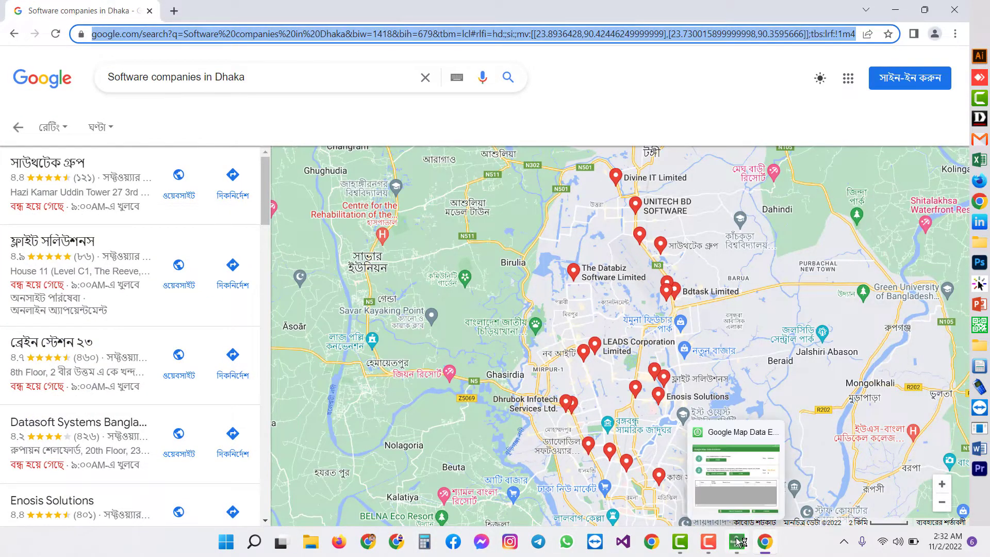
left_click(732, 465)
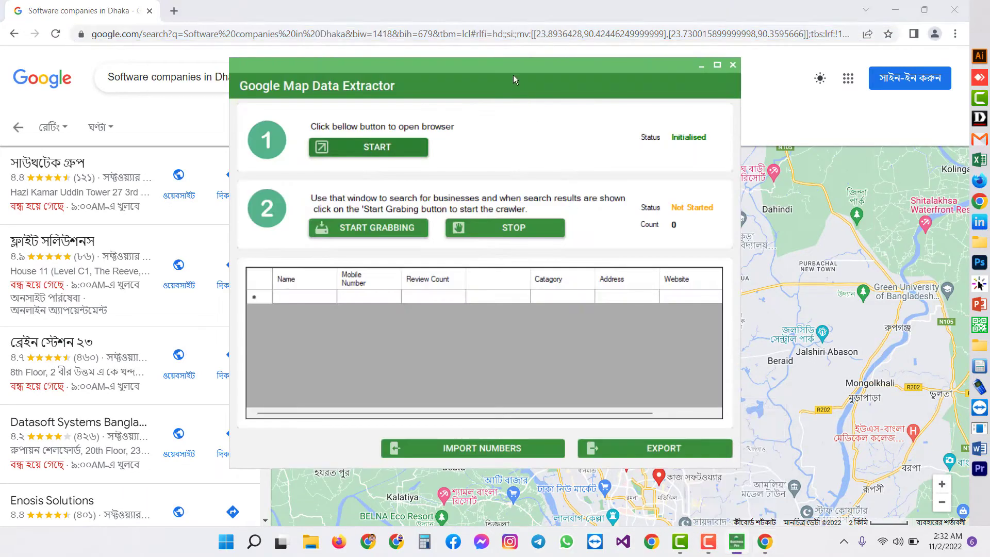
left_click_drag(512, 78, 549, 94)
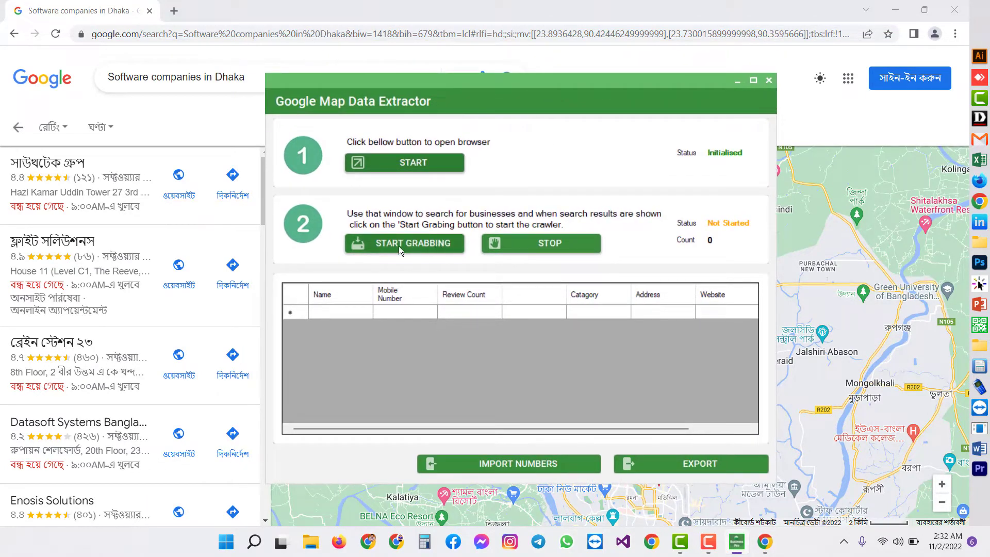
left_click(436, 243)
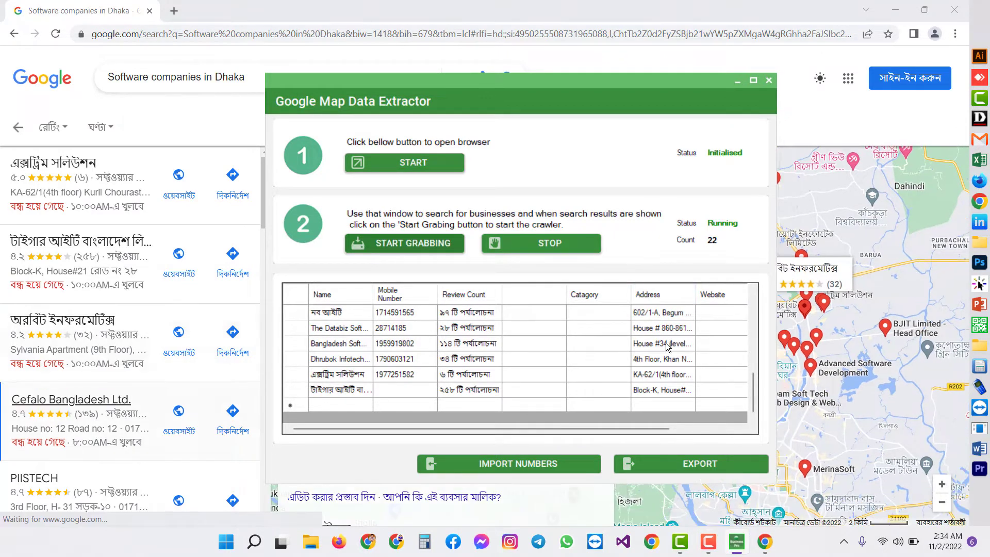
left_click_drag(754, 390, 721, 306)
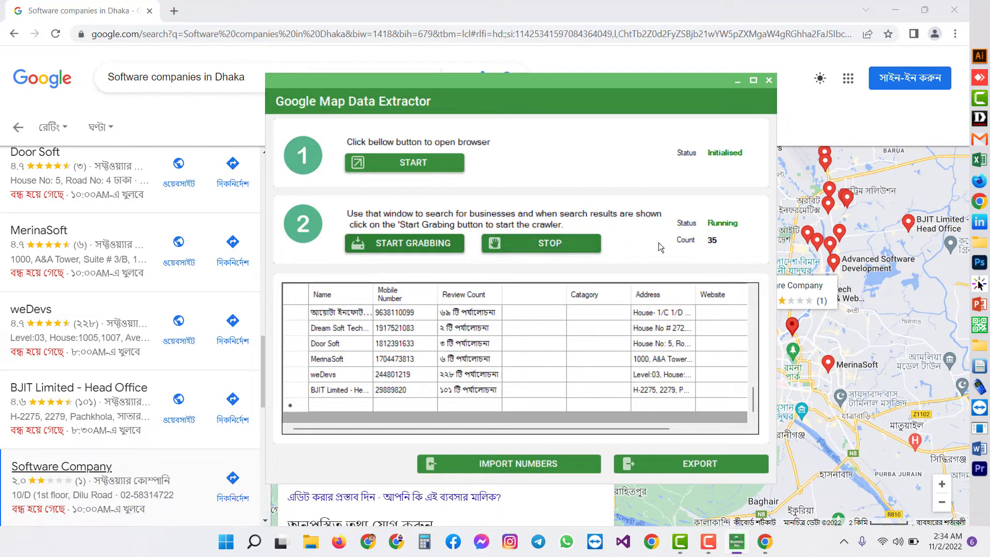
left_click(558, 245)
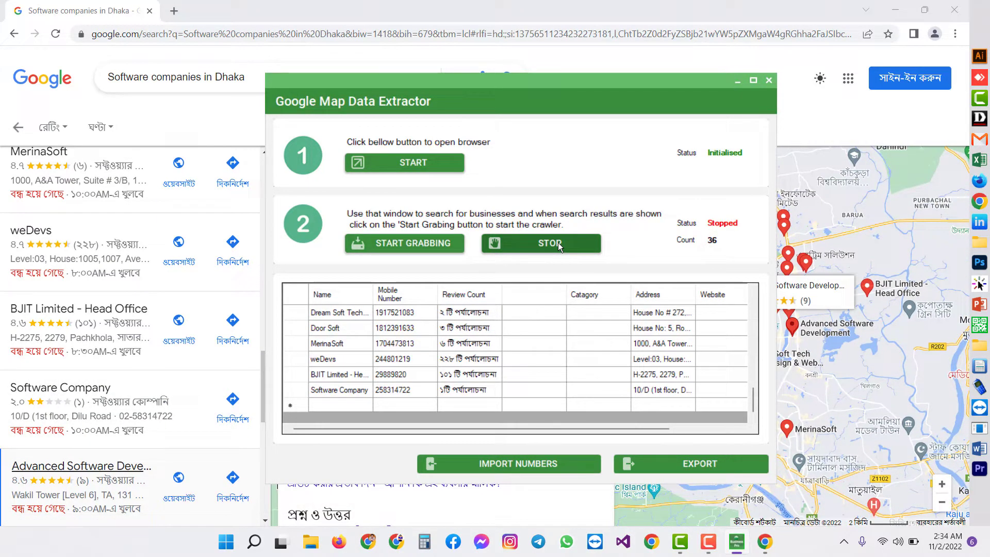
Export the grabbed data to the desktop's share folder as "software company in dhaka".
left_click(701, 465)
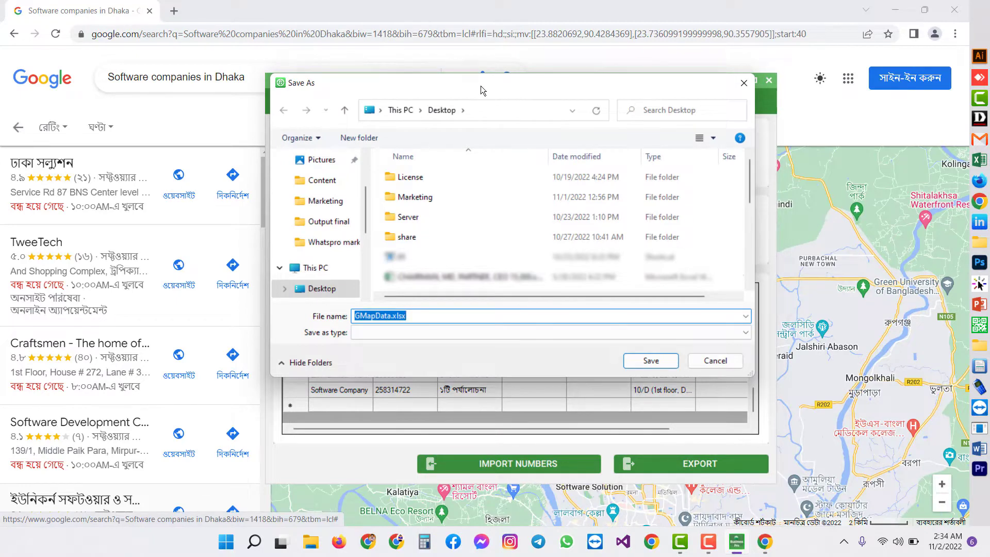
left_click(462, 325)
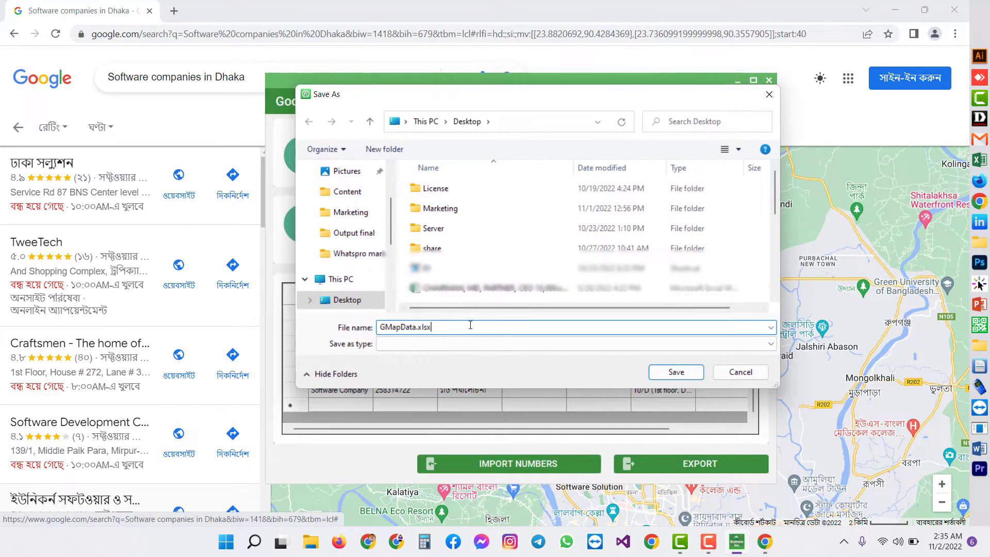
double_click(454, 328)
type("software company in dhaka")
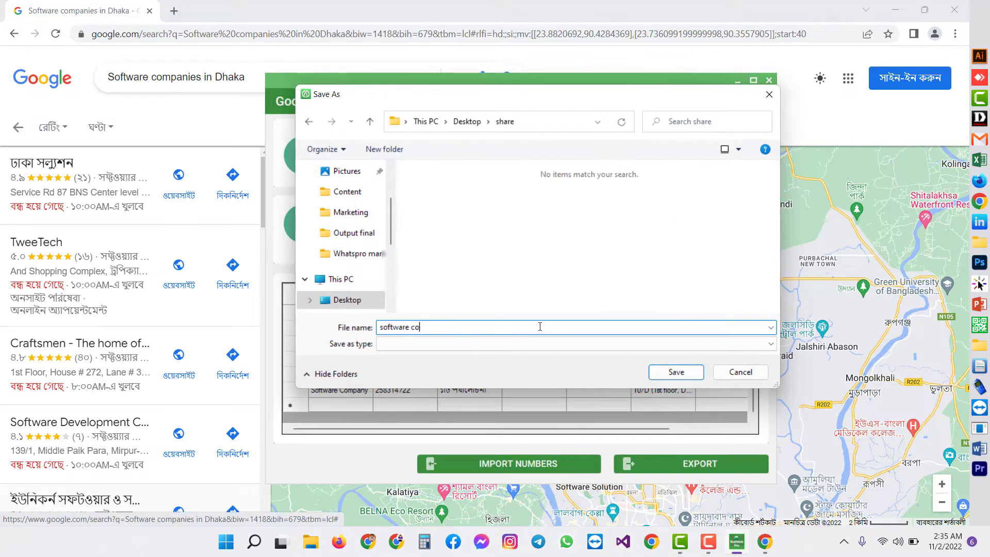
left_click(675, 371)
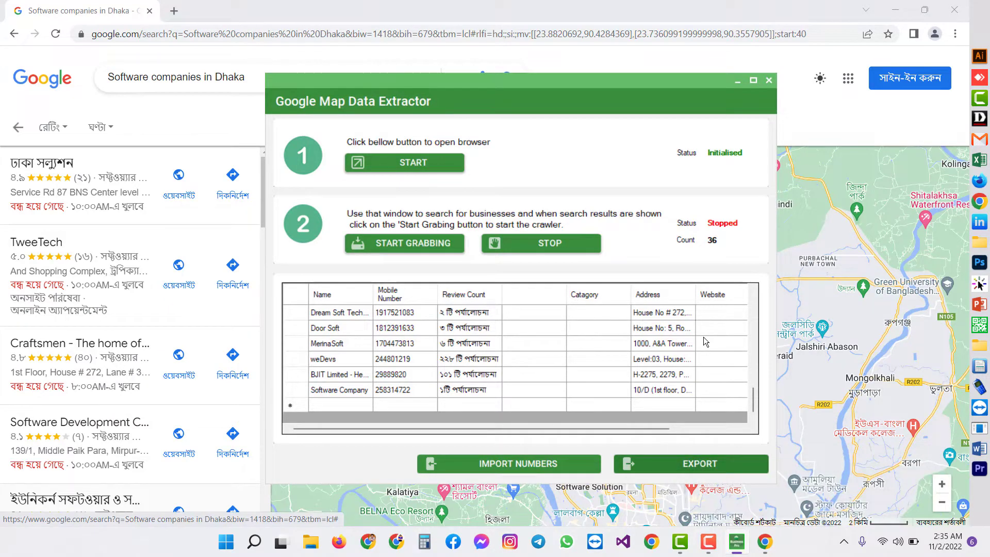
Close the extractor and open software company in dhaka.xlsx from the desktop's share folder in Excel.
left_click(768, 81)
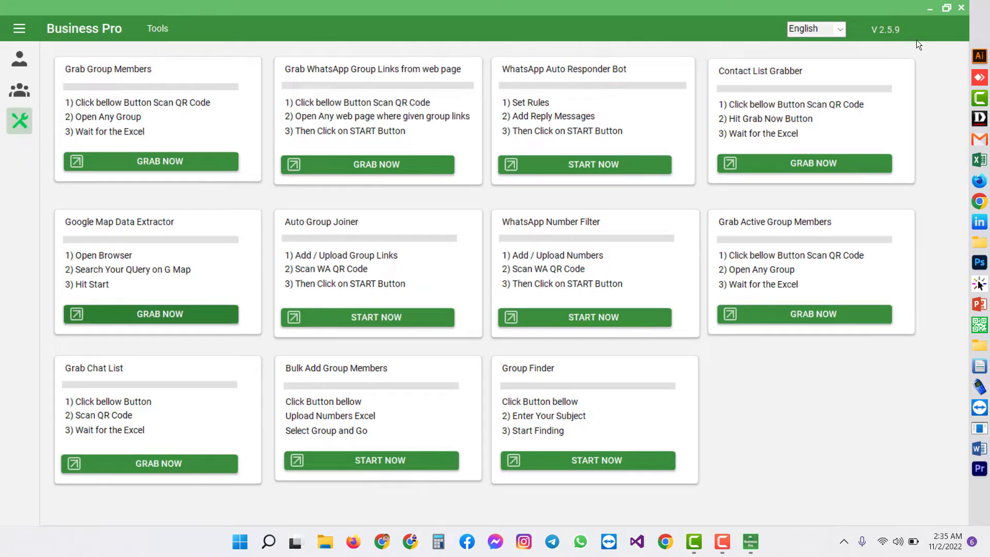
left_click(927, 8)
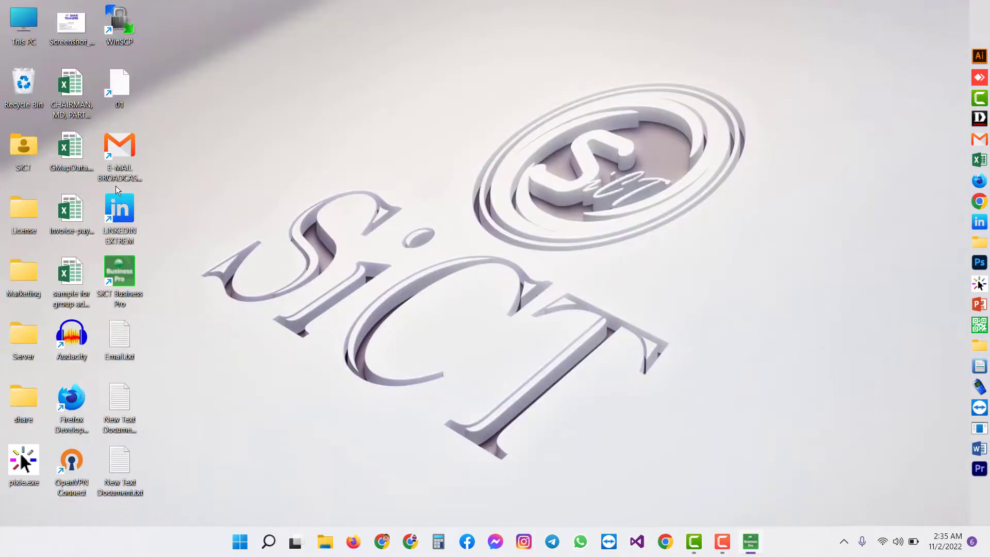
double_click(17, 397)
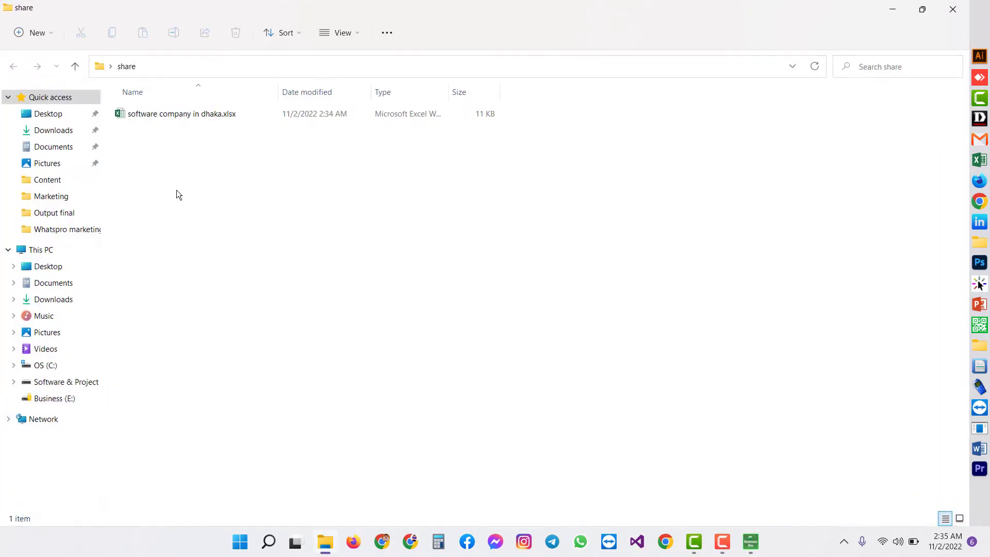
left_click(217, 116)
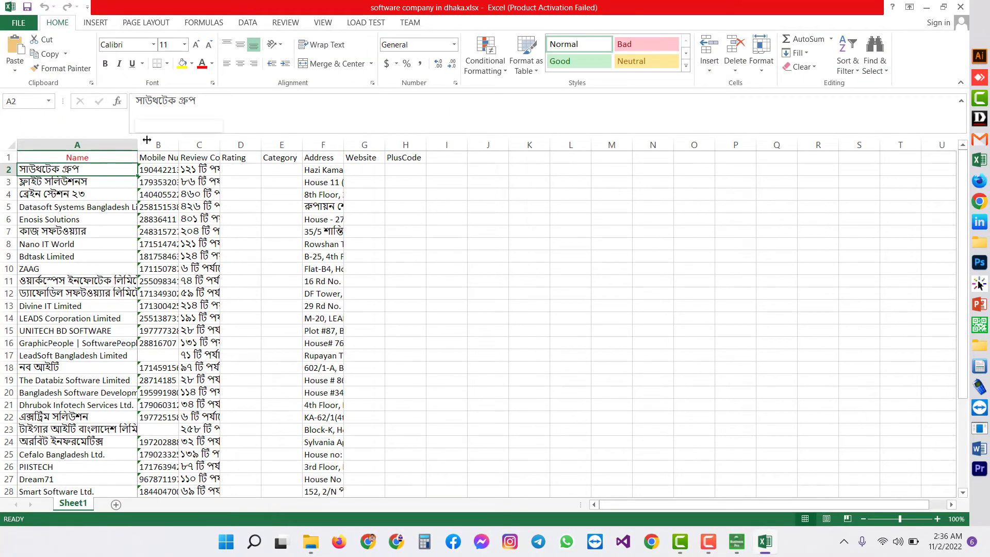
Widen the Name, Mobile Number, Review Count and Address columns and look through the exported rows.
left_click_drag(147, 140, 521, 143)
left_click_drag(644, 142, 792, 136)
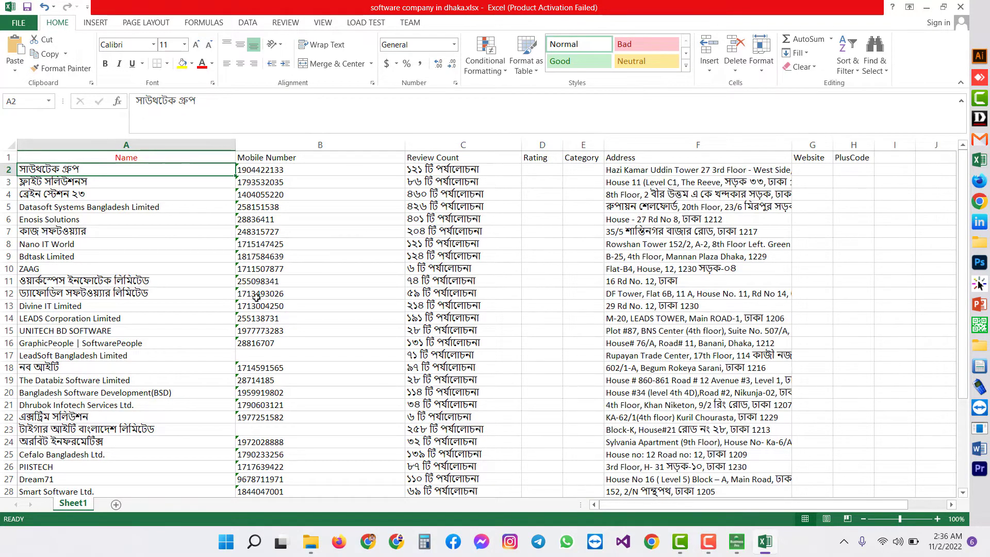
scroll(240, 310, "down", 5)
scroll(240, 309, "up", 5)
Switch back to Business Pro and launch a new Google Map Data Extractor search for "computer shop in dhaka".
left_click(736, 541)
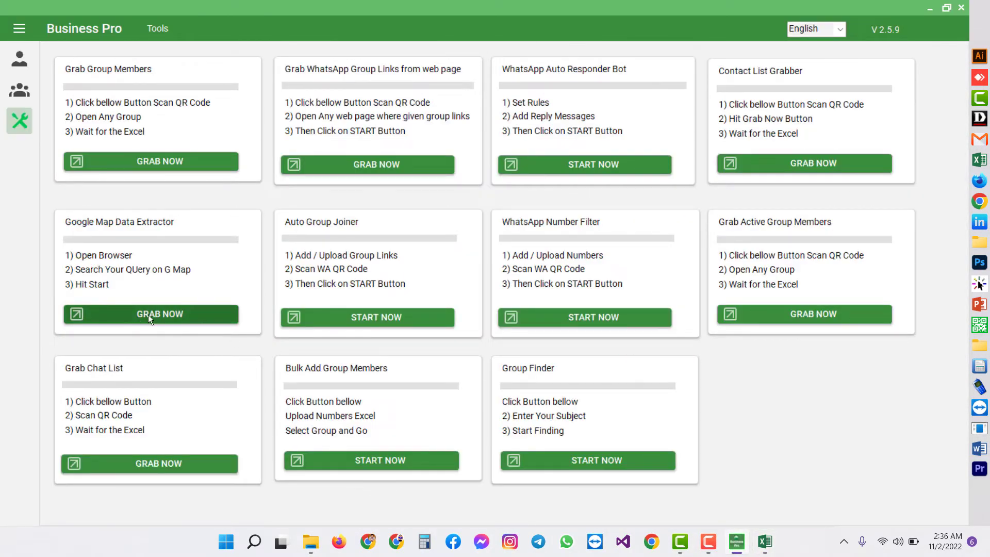
left_click(152, 312)
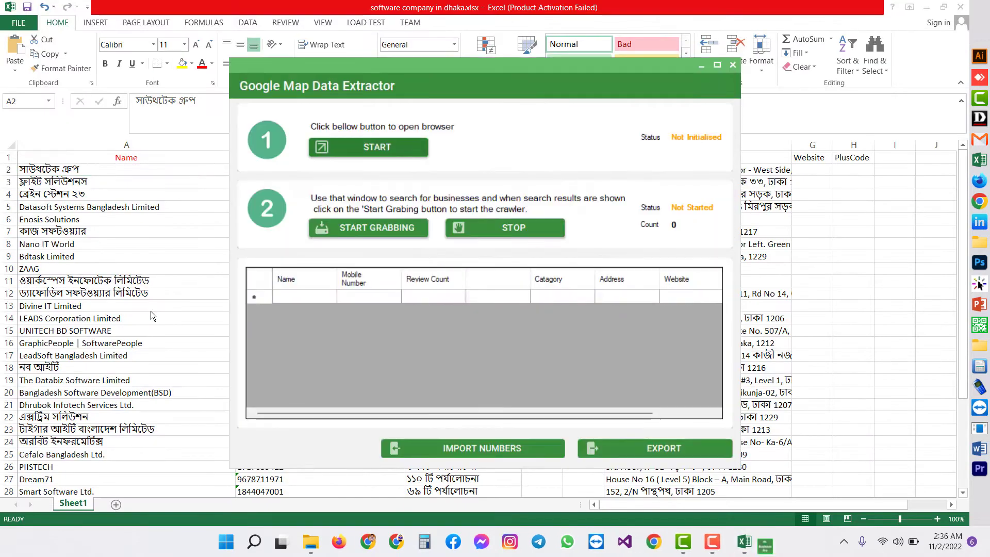
left_click(376, 147)
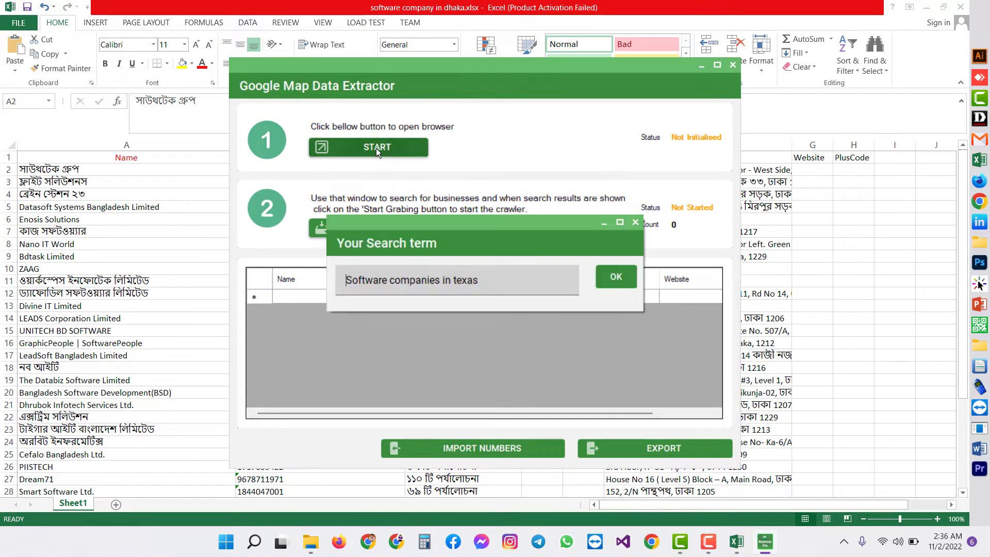
left_click_drag(489, 279, 372, 280)
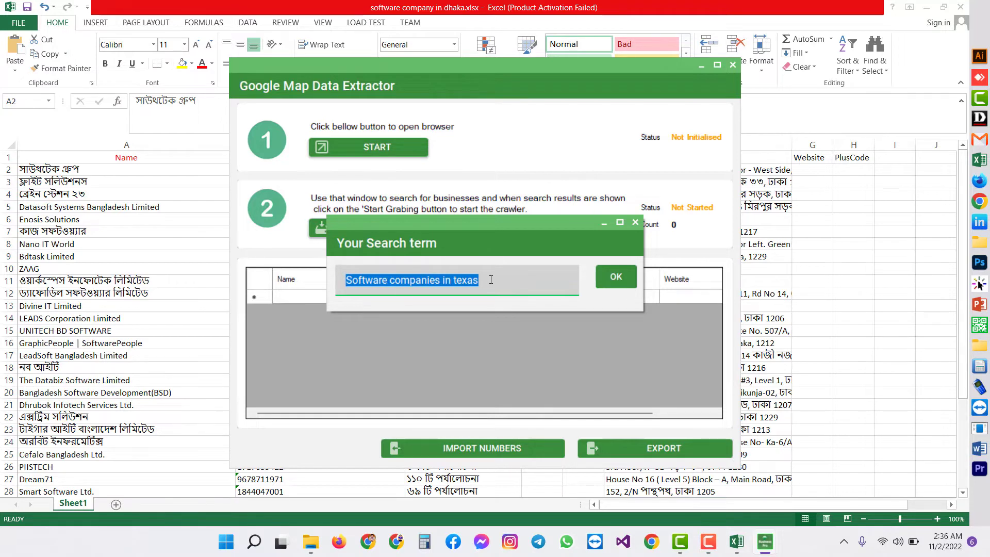
type("computer sh")
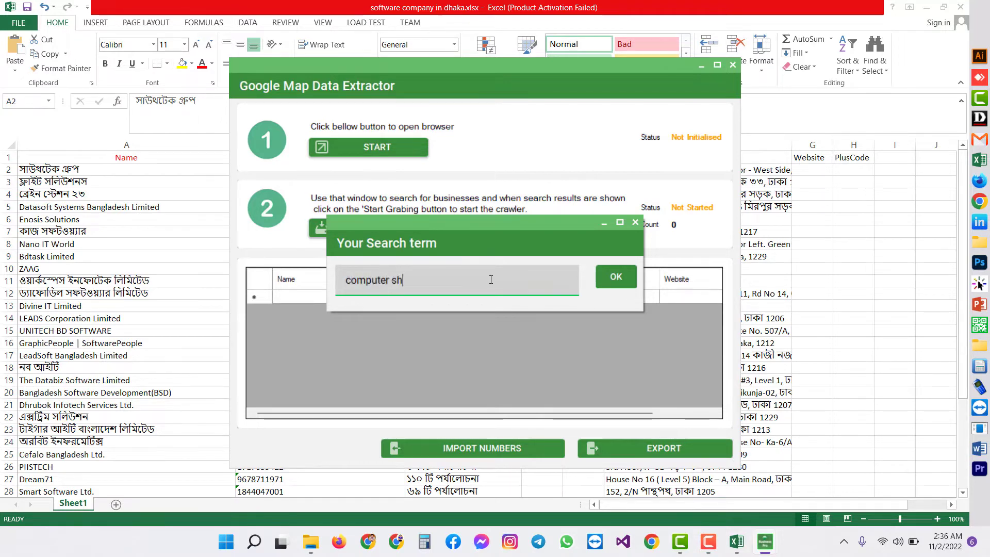
type("op in dhaka")
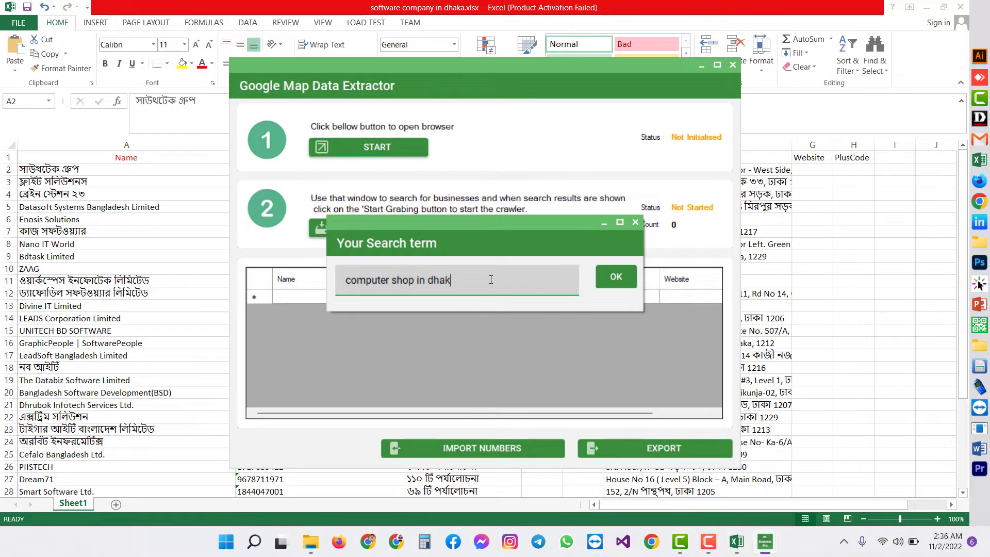
left_click(606, 278)
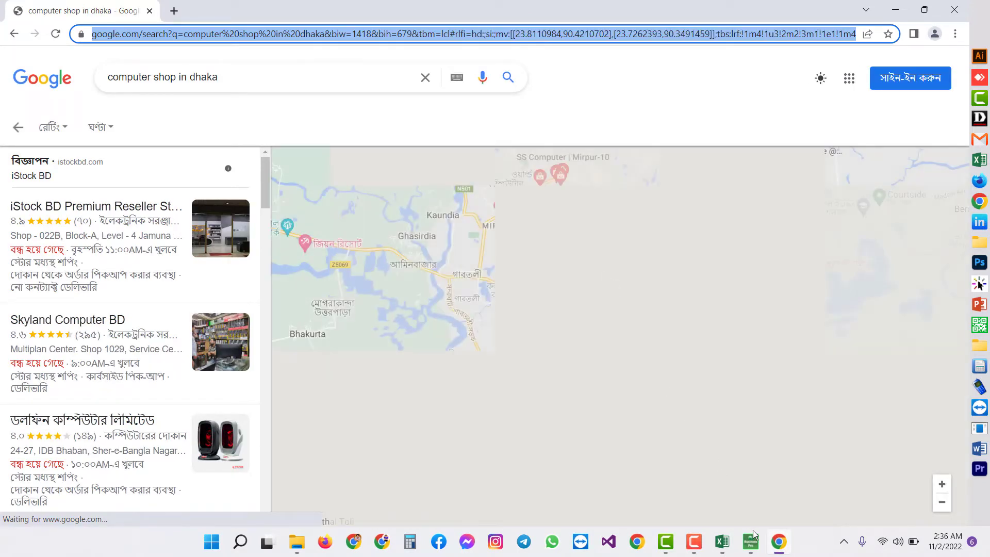
Grab the computer shop listings with the extractor, and stop the crawler after some rows are collected.
mouse_move(750, 541)
left_click(749, 474)
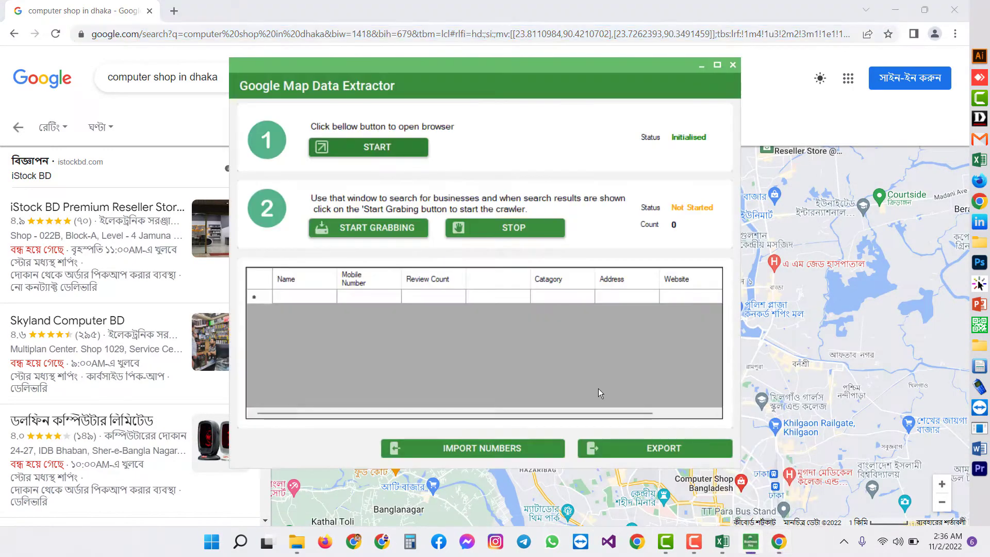
left_click(390, 233)
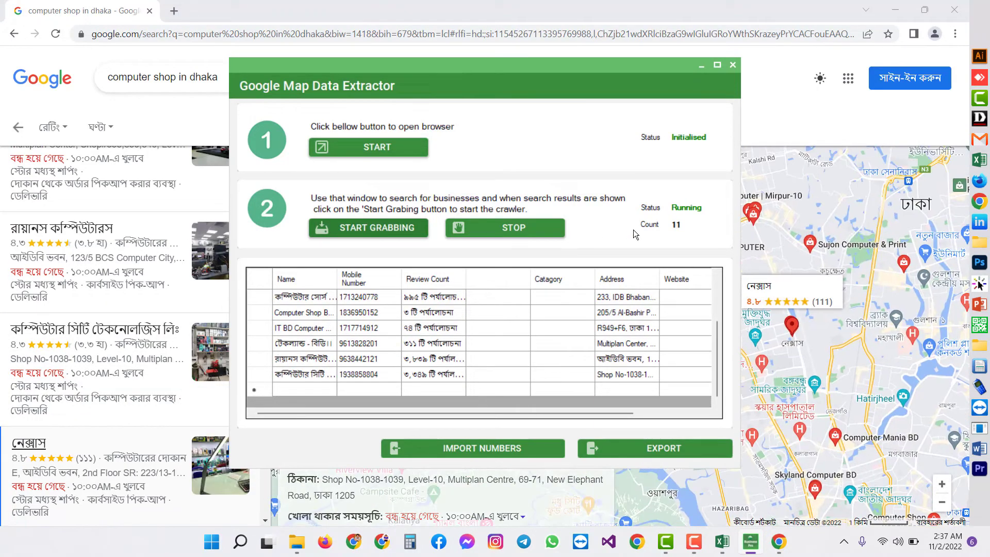
left_click(522, 228)
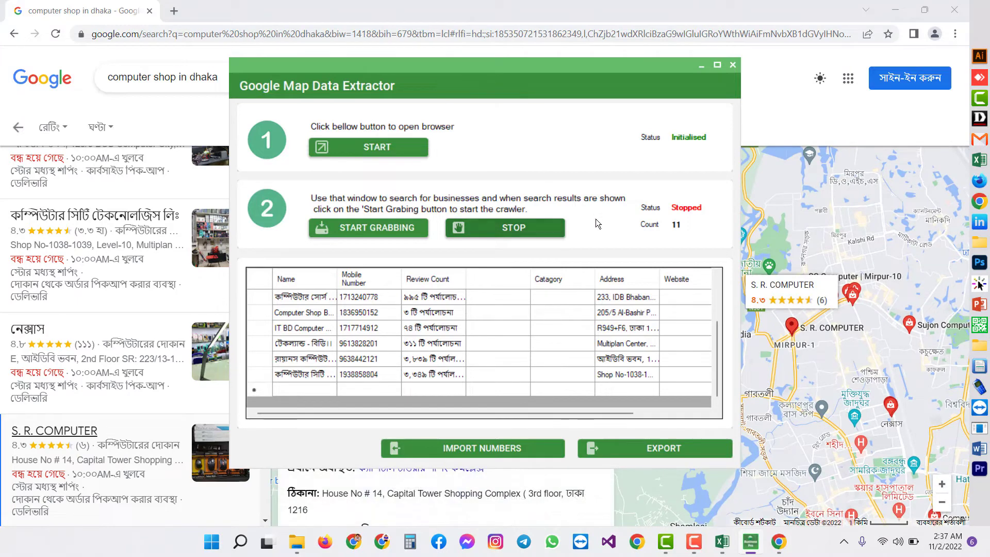
Export the computer shop rows to the desktop's share folder as "computer shop in dhaka", and close the extractor.
left_click(658, 446)
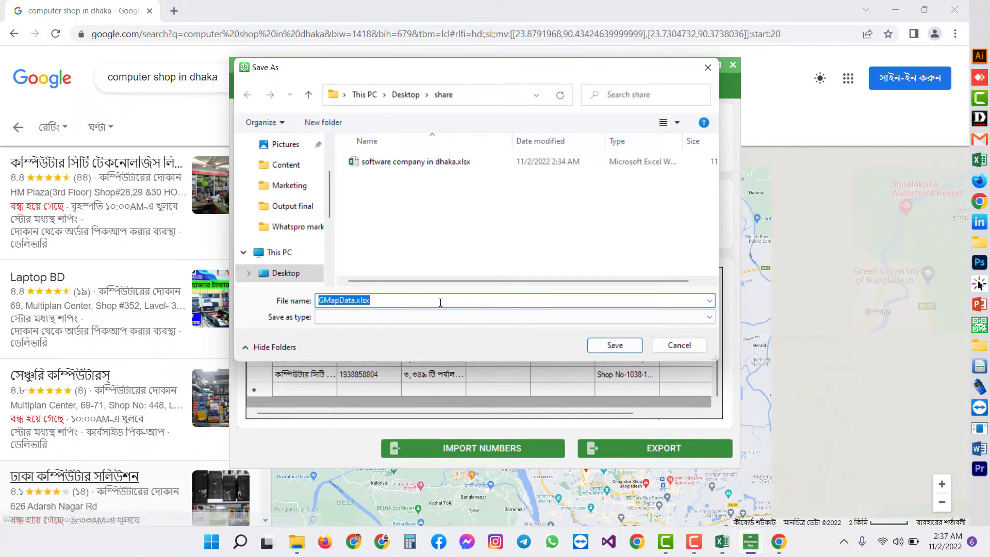
type("computer shop in dhaka")
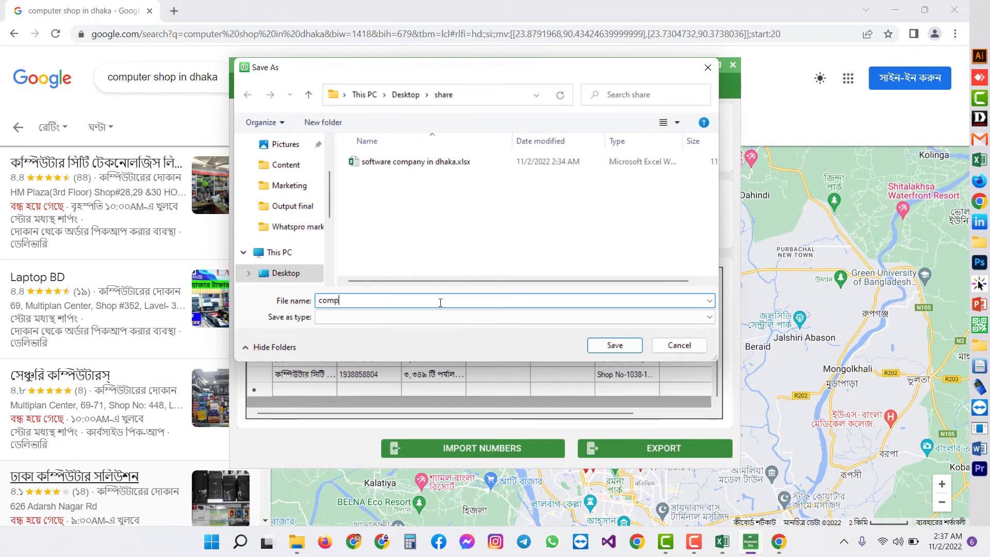
left_click(611, 345)
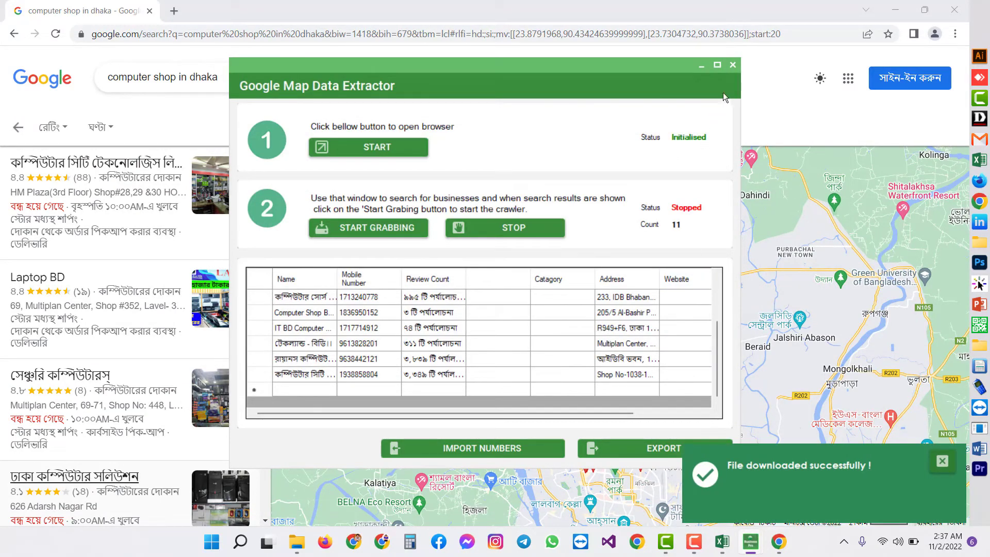
left_click(733, 65)
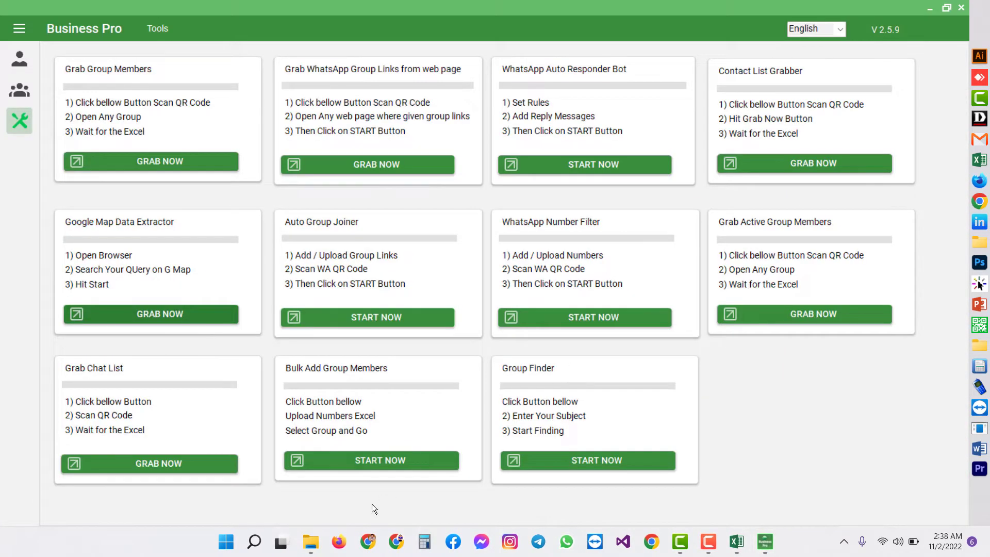
Switch to the share folder in File Explorer and open computer shop in dhaka.xlsx in Excel.
left_click(314, 545)
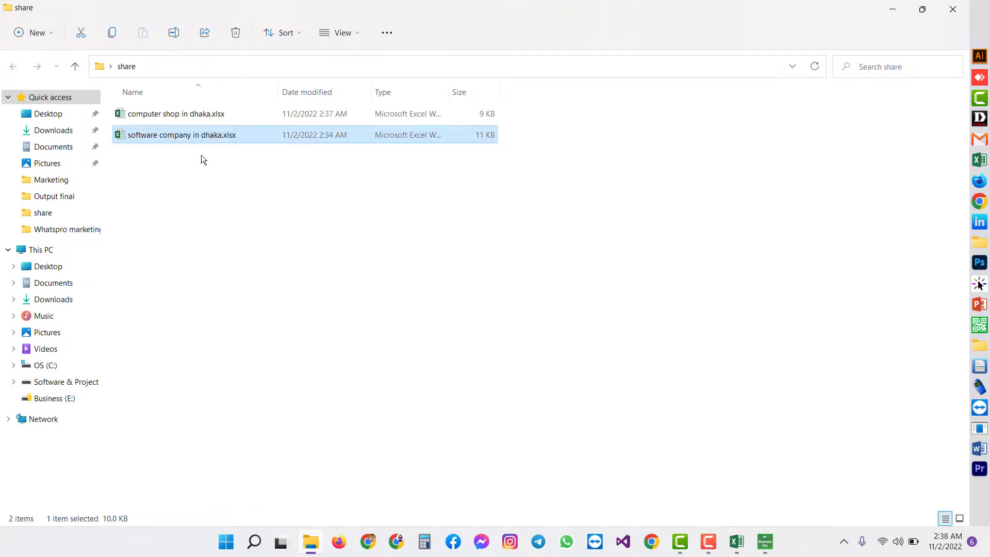
left_click(209, 113)
double_click(210, 114)
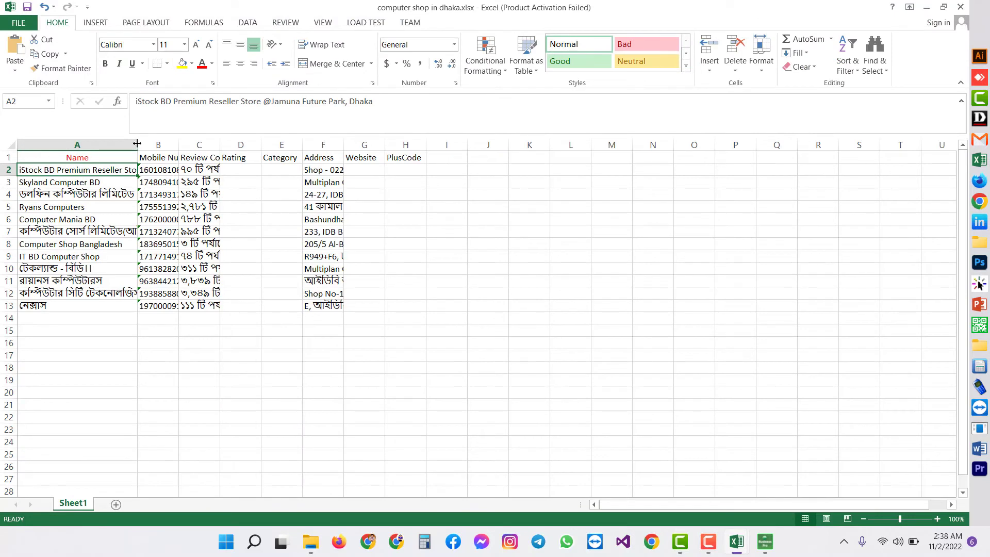
Widen the Name, Mobile Number, Address and Review Count columns to make the exported rows readable.
left_click_drag(137, 145, 314, 145)
left_click_drag(480, 144, 603, 144)
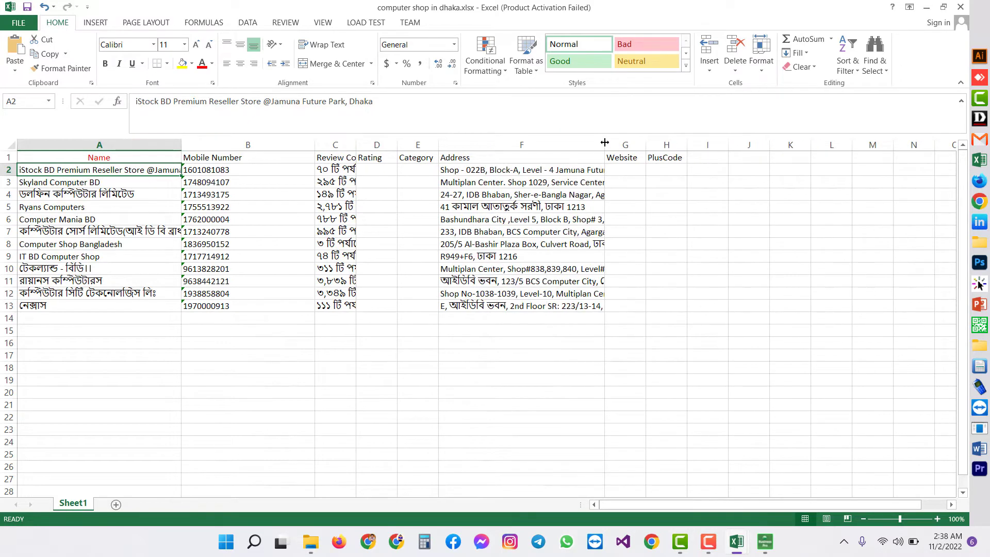
left_click_drag(355, 144, 449, 144)
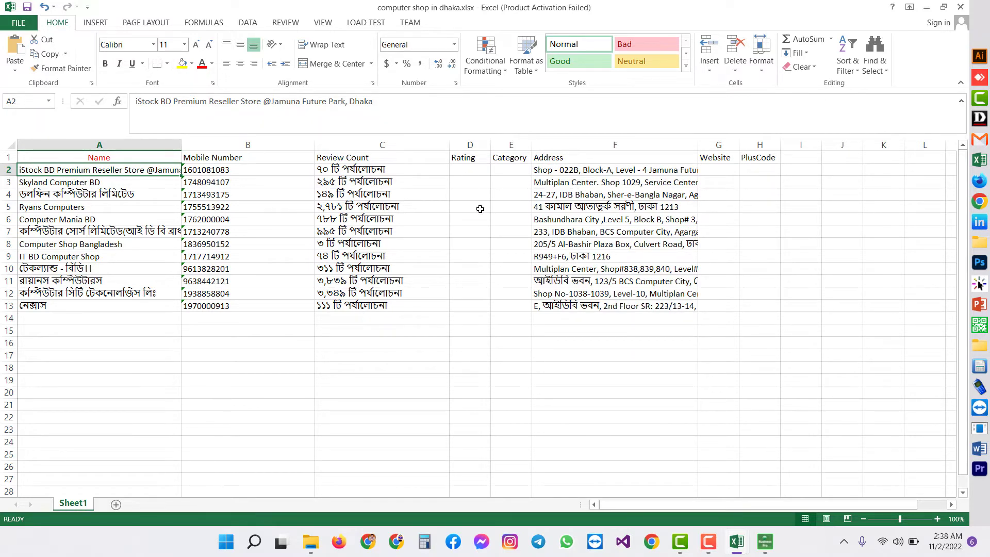
Switch to Business Pro, reopen Google Map Data Extractor, and minimize both Excel workbooks and the share folder window behind it.
left_click(767, 538)
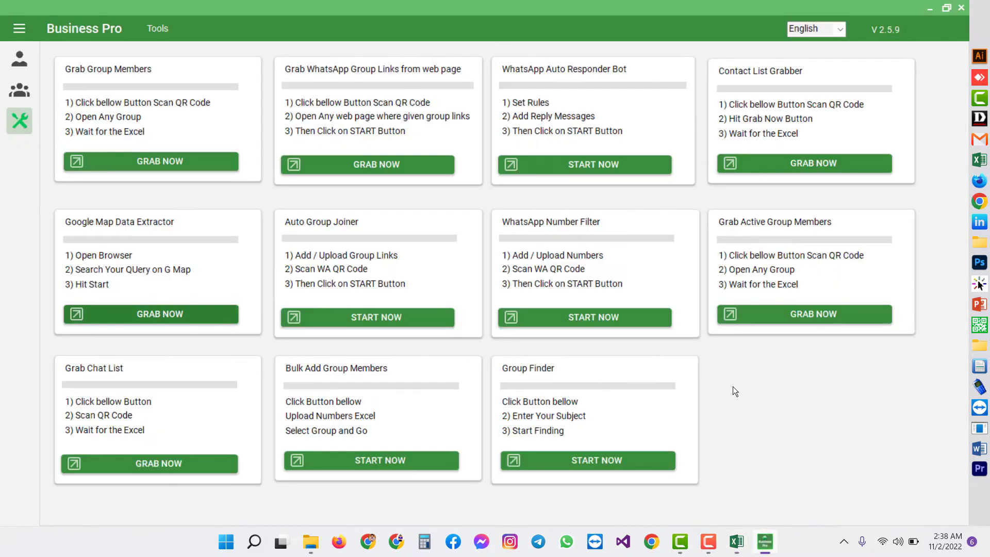
left_click(164, 311)
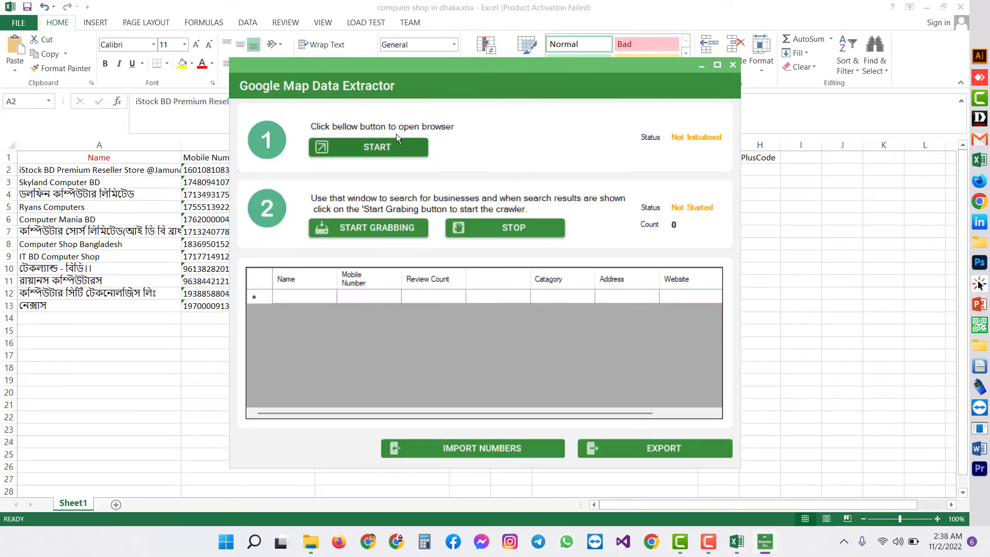
left_click(927, 12)
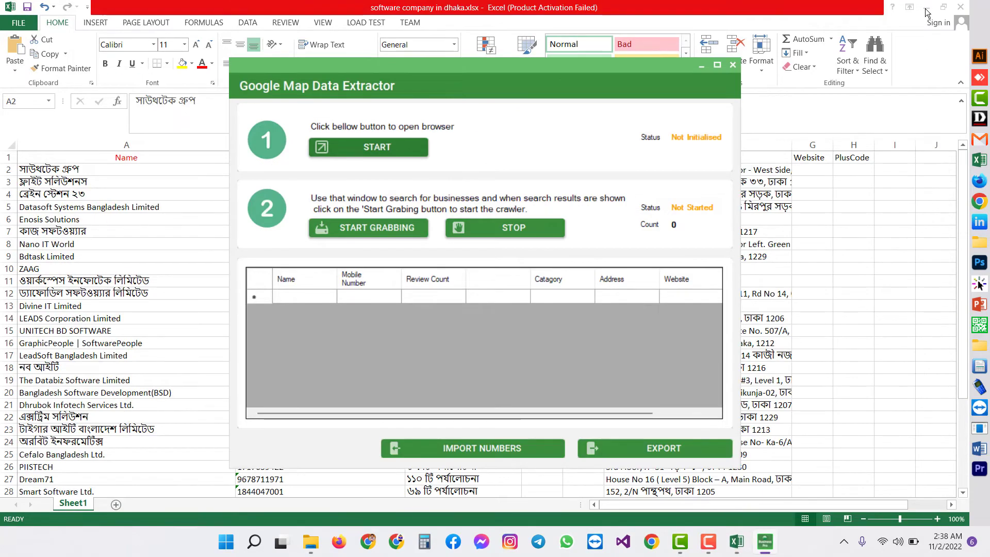
left_click(926, 11)
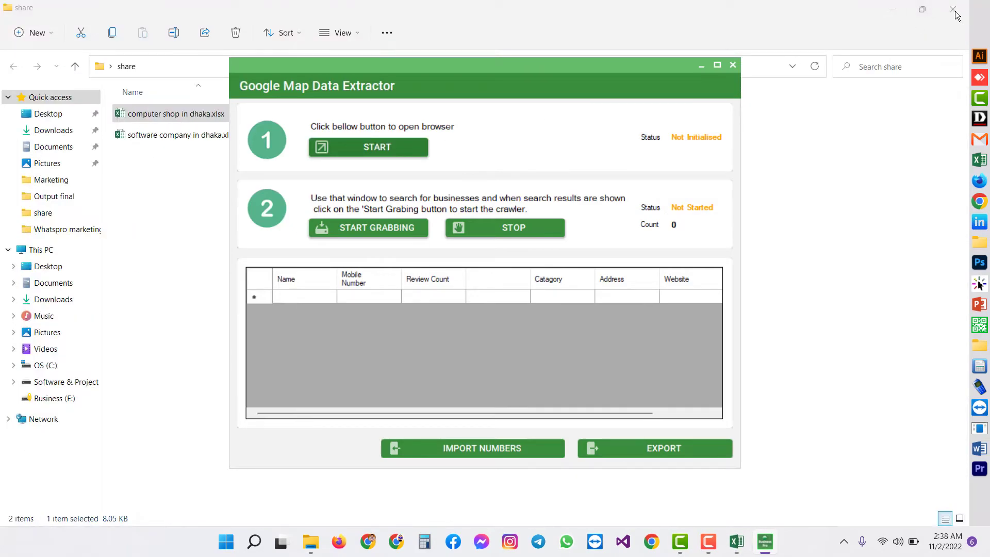
left_click(893, 10)
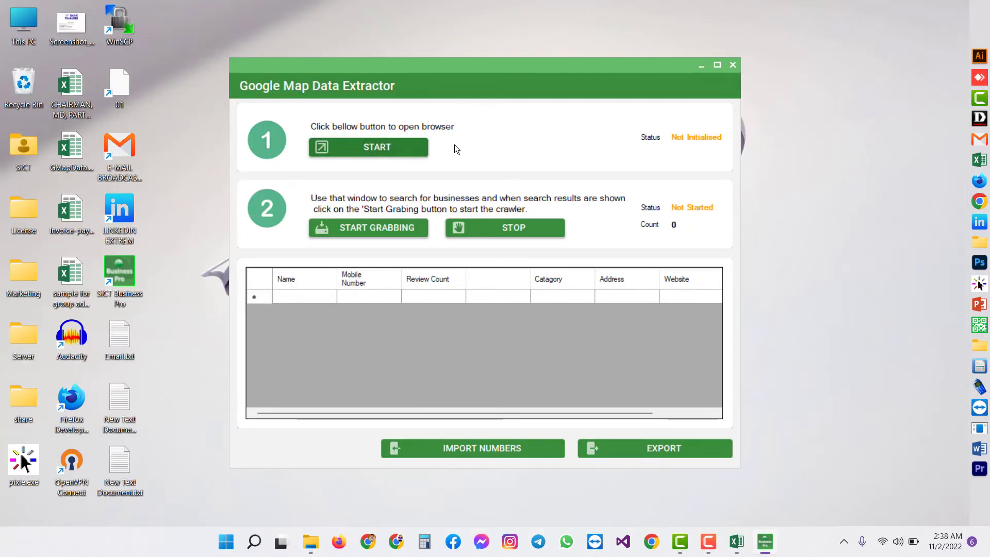
Launch an extractor browser search for "restaurants in mumbai", replacing the default search term.
left_click(389, 147)
left_click_drag(478, 280, 343, 279)
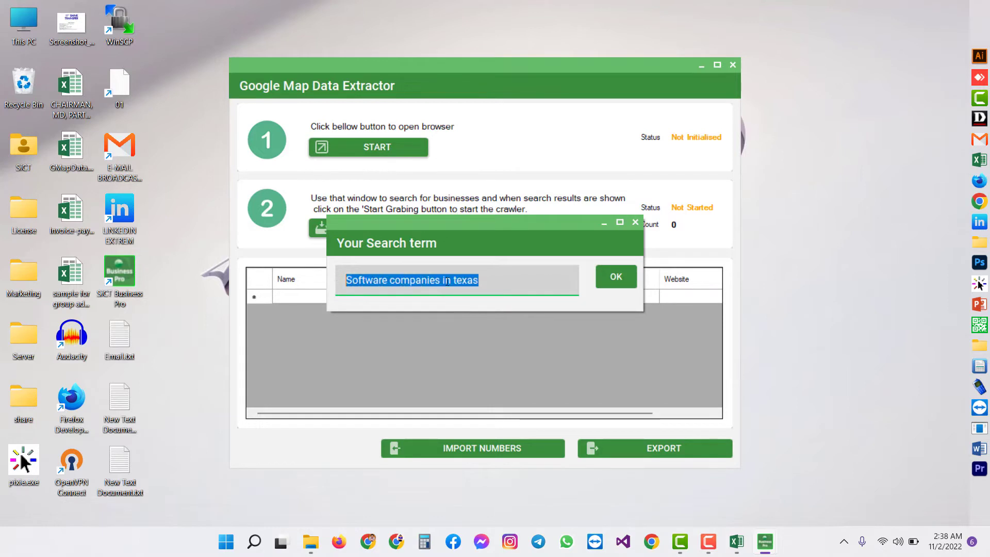
left_click_drag(493, 280, 359, 278)
type("restaurants in mumbai")
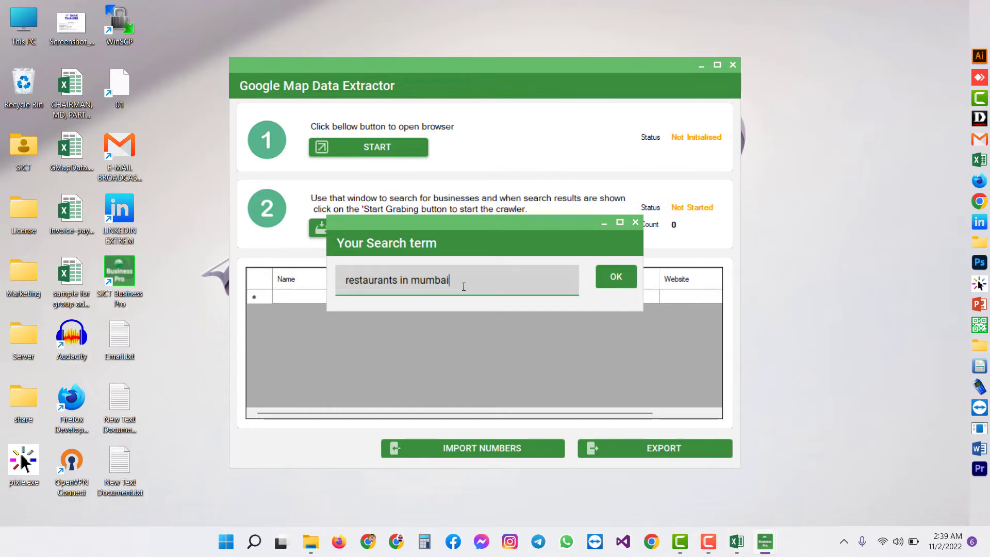
left_click(607, 279)
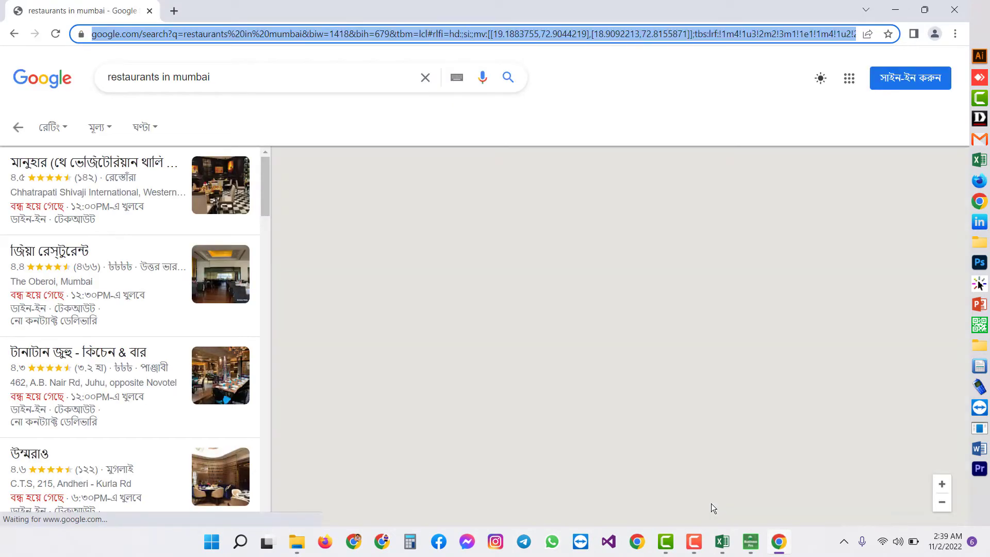
Return to the extractor, grab the Mumbai restaurant listings, and stop the crawler after some rows are collected.
mouse_move(750, 541)
left_click(751, 479)
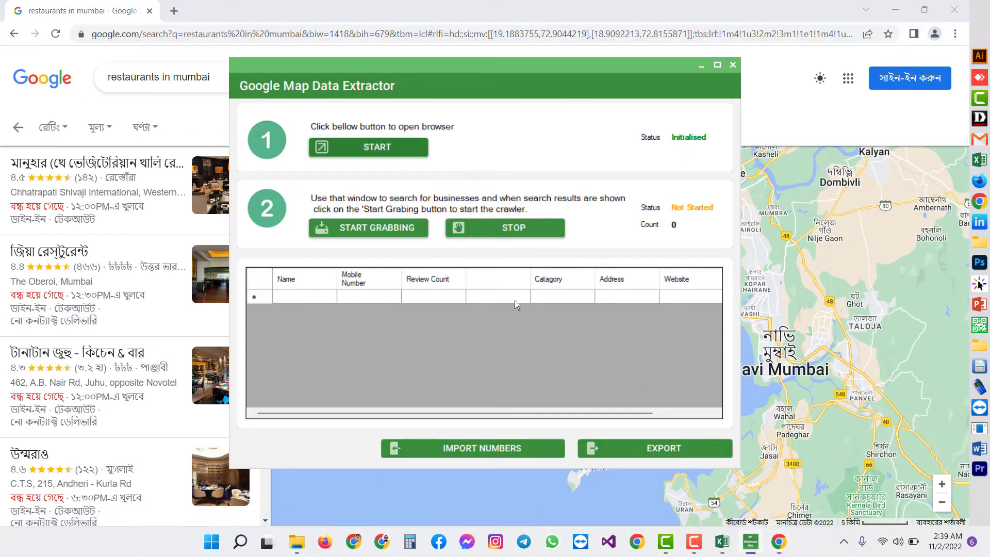
left_click(376, 227)
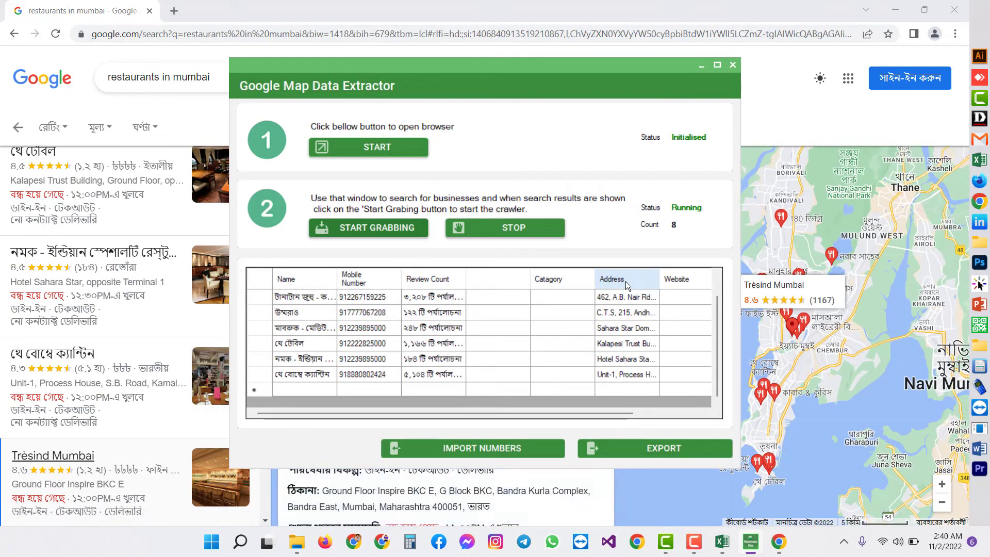
left_click(533, 224)
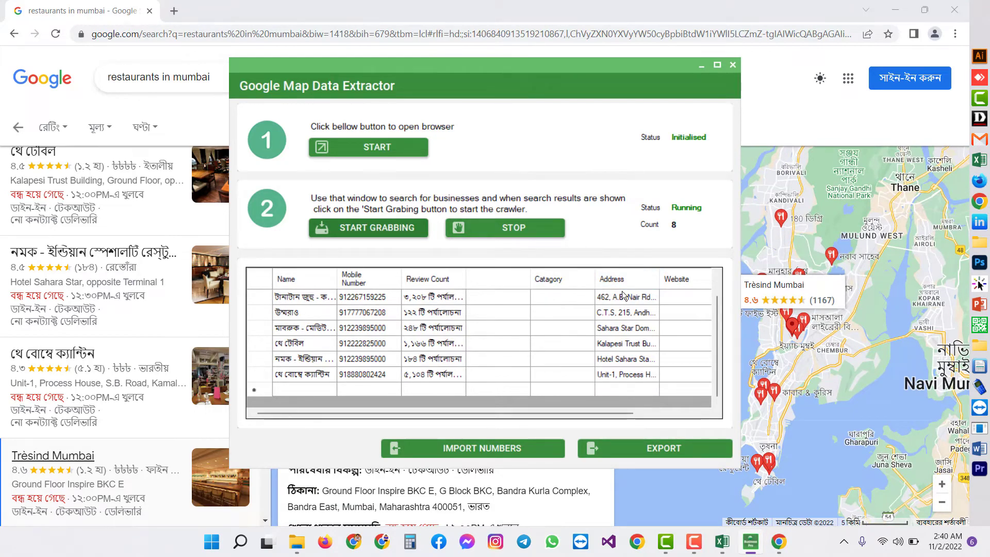
left_click(526, 228)
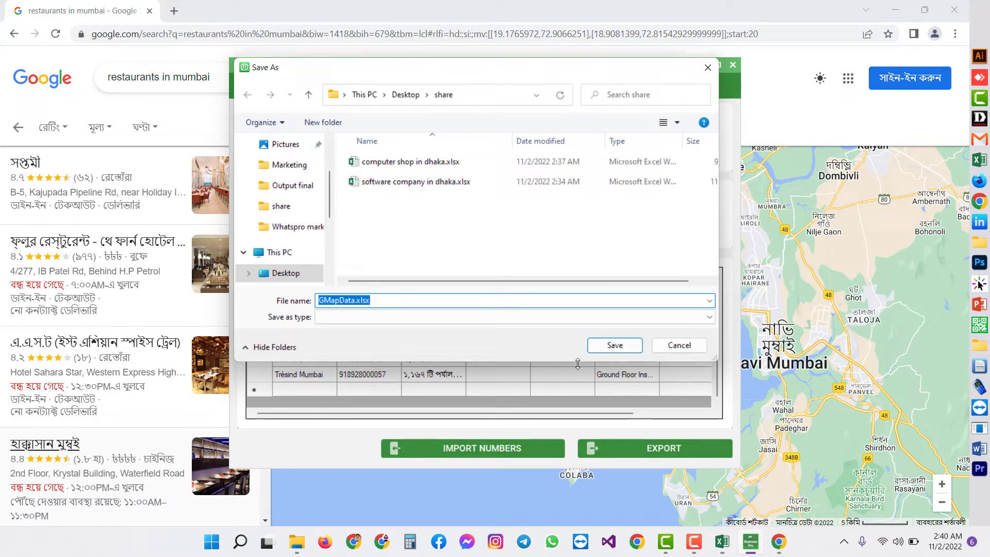
Export the restaurant rows to the share folder as "mumbai", and close the extractor.
type("mumbai")
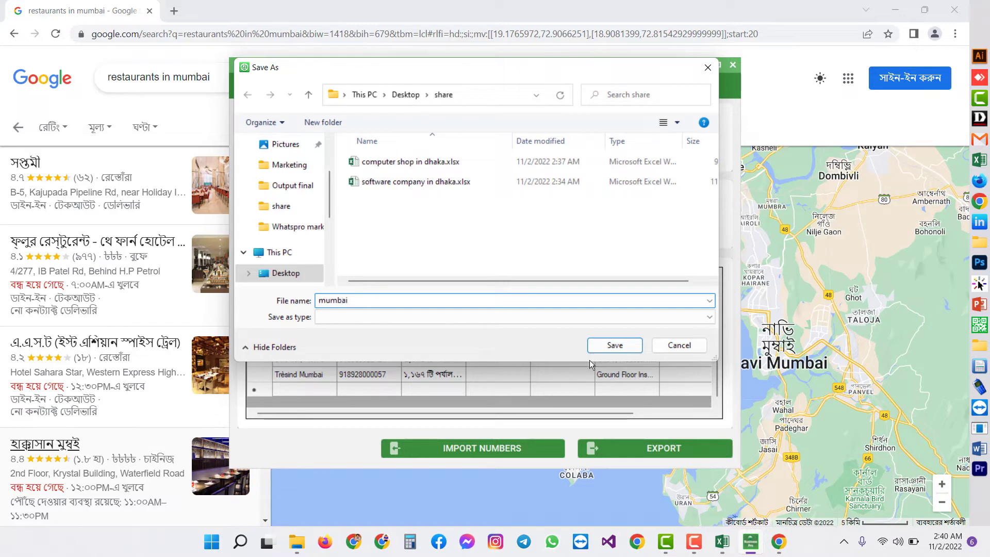
left_click(611, 348)
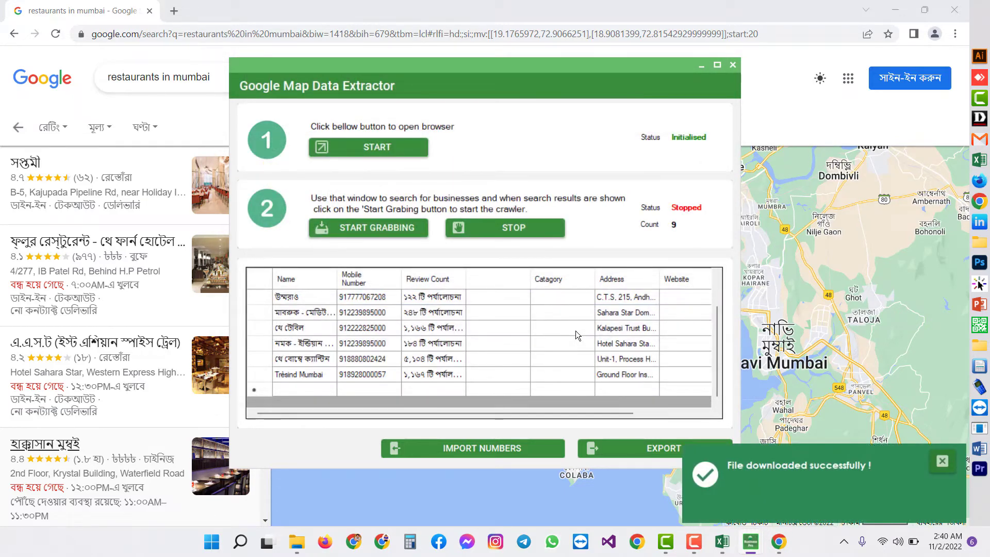
left_click(733, 66)
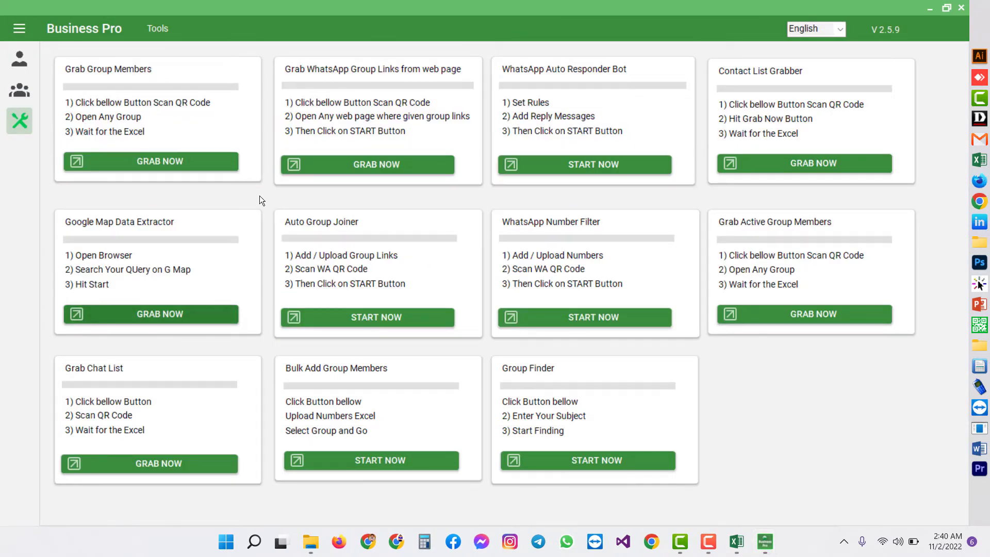
Reopen Google Map Data Extractor, start a new search, and remove "in texas" from the default search term.
left_click(182, 315)
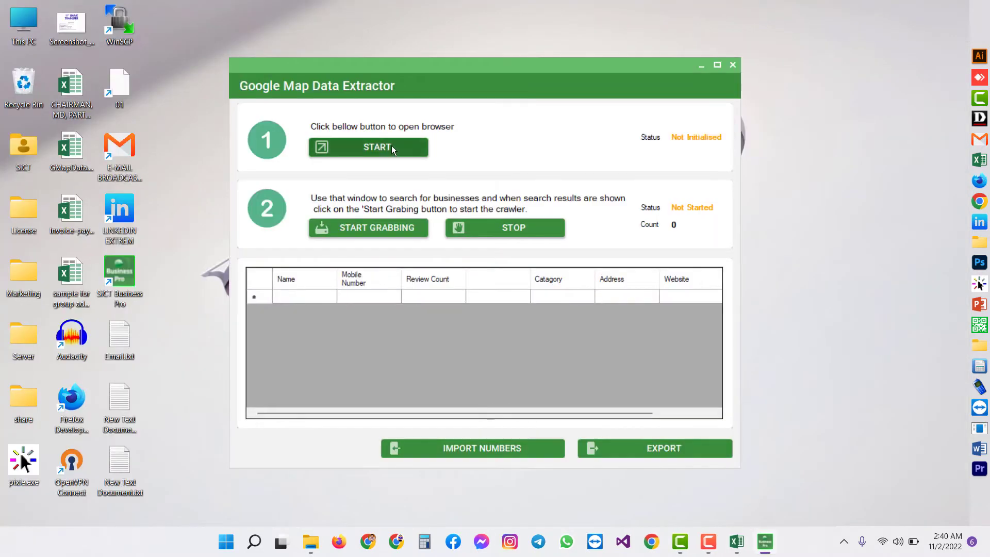
left_click(392, 147)
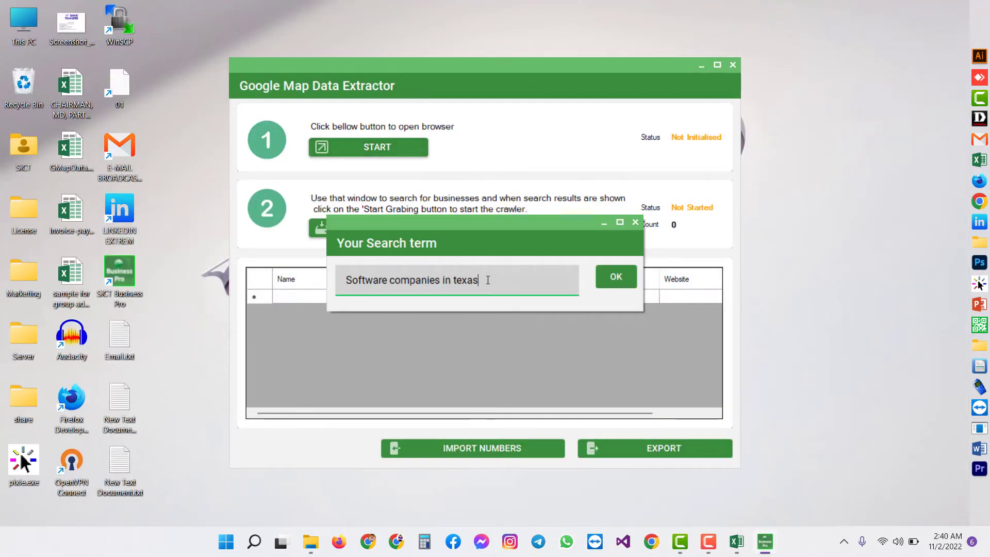
key("shift+Left")
key("shift+Left")
key("shift+Left")
key("shift+Left")
key("shift+Left")
key("shift+Left")
key("shift+Left")
key("shift+Left")
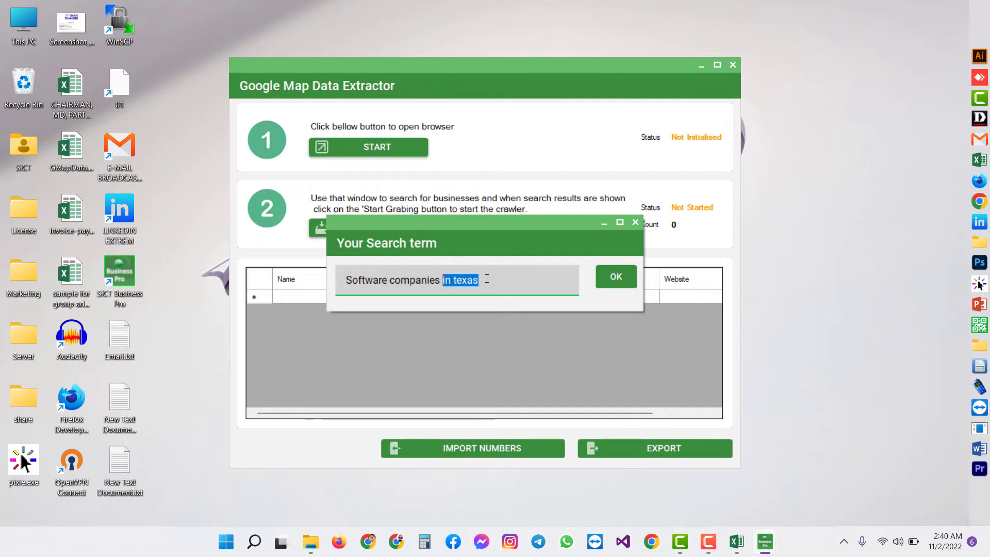
key("BackSpace")
type("usa")
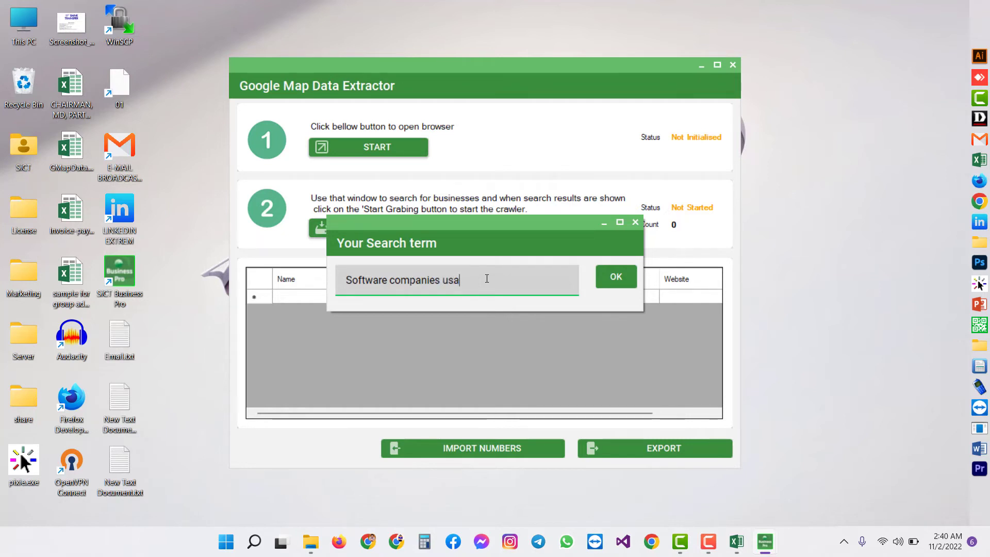
double_click(458, 280)
key("BackSpace")
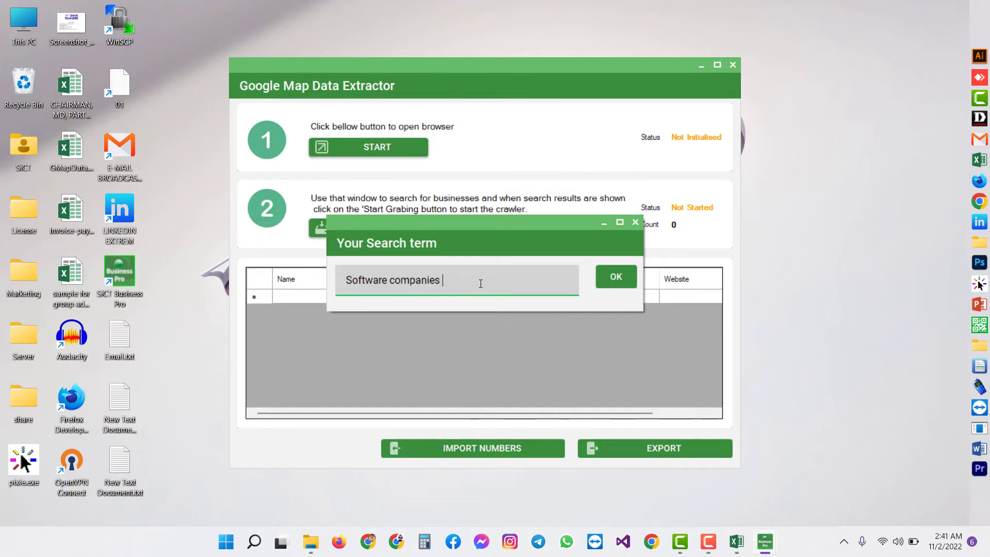
Complete the search term as "Software companies new york" and launch the browser search.
type("new york")
left_click(610, 277)
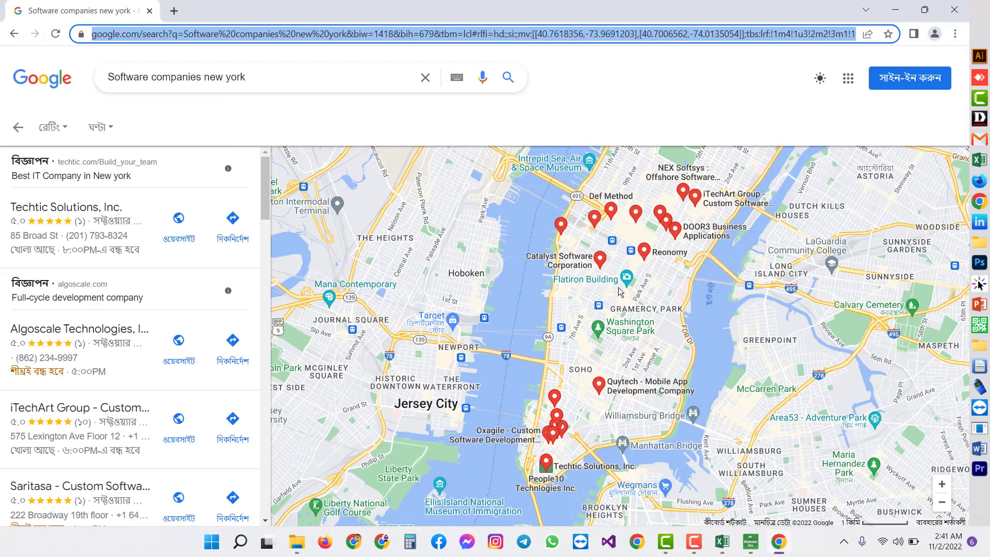
Return to the extractor, grab the New York software company listings, and stop the crawler after some rows are collected.
left_click(751, 543)
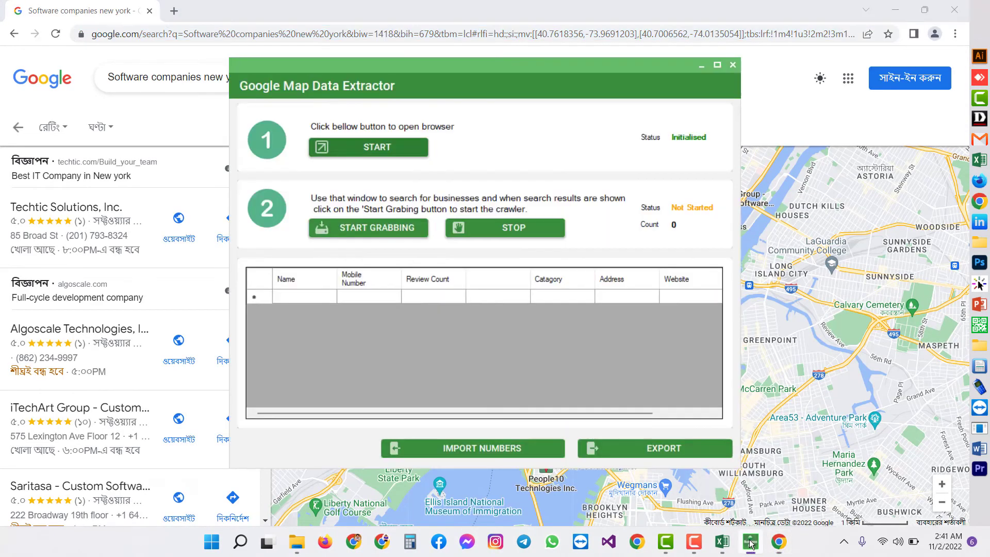
left_click(393, 228)
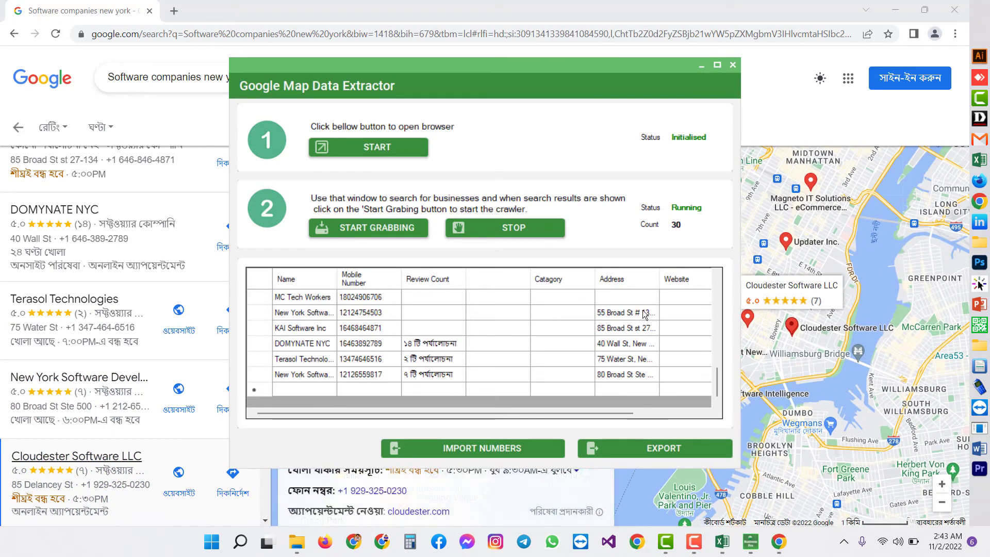
left_click(535, 232)
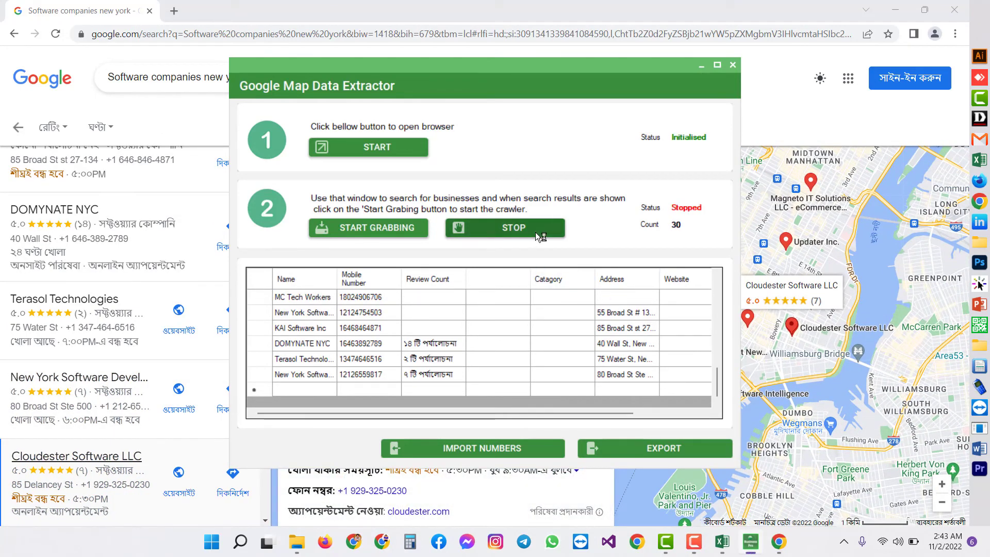
Export the collected rows to the share folder as "software company in new york", and close the extractor.
left_click(657, 449)
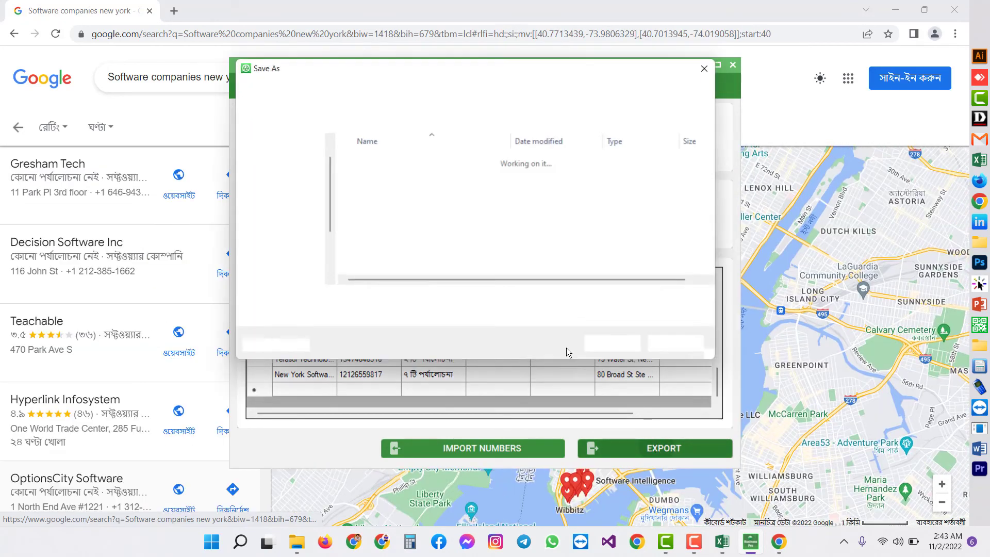
type("softwar")
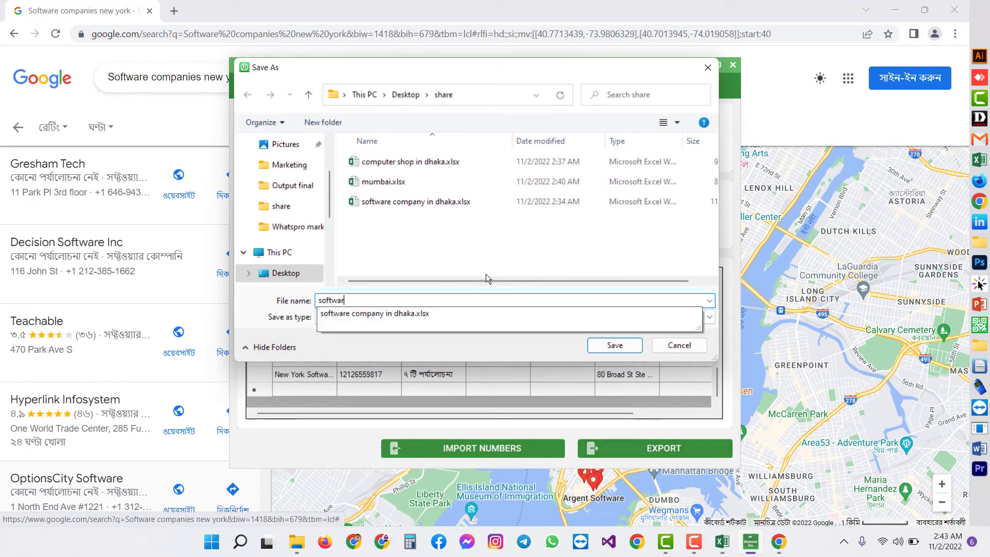
type("e company in new york")
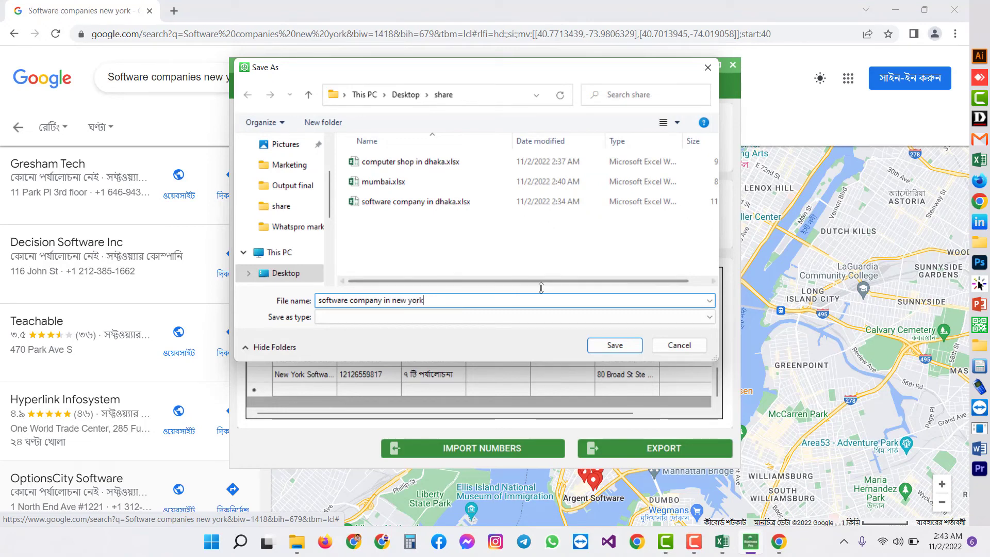
left_click(616, 344)
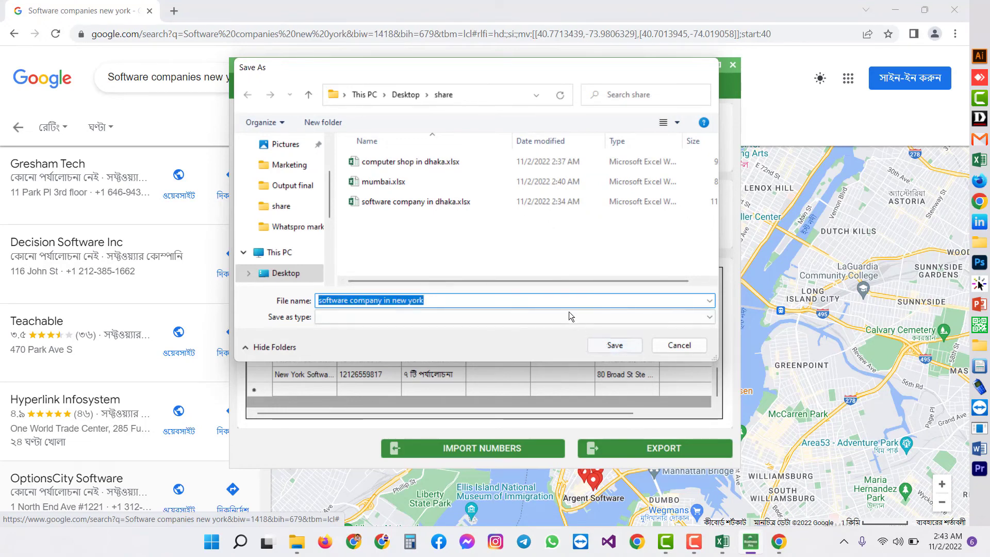
left_click(733, 64)
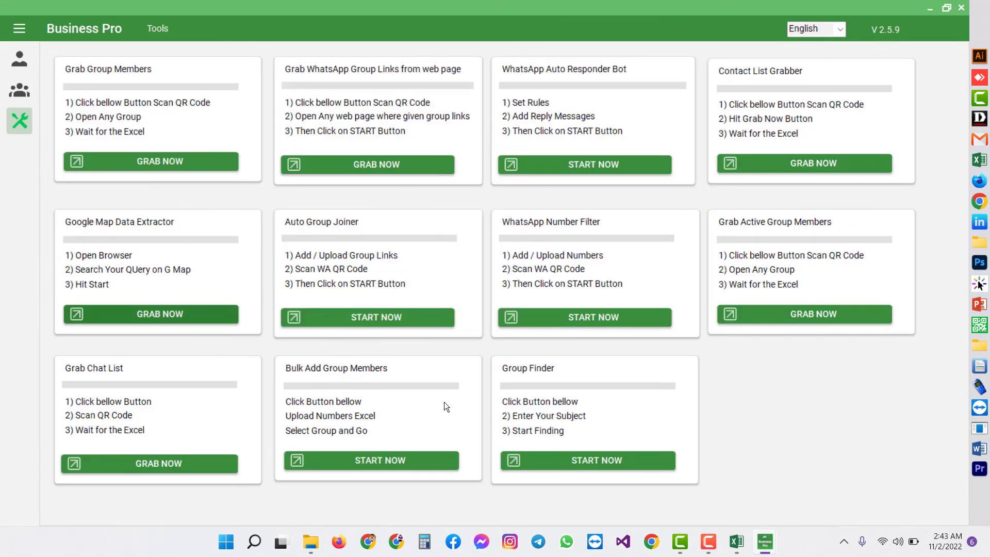
Switch to File Explorer's share folder and open software company in new york.xlsx in Excel.
left_click(310, 541)
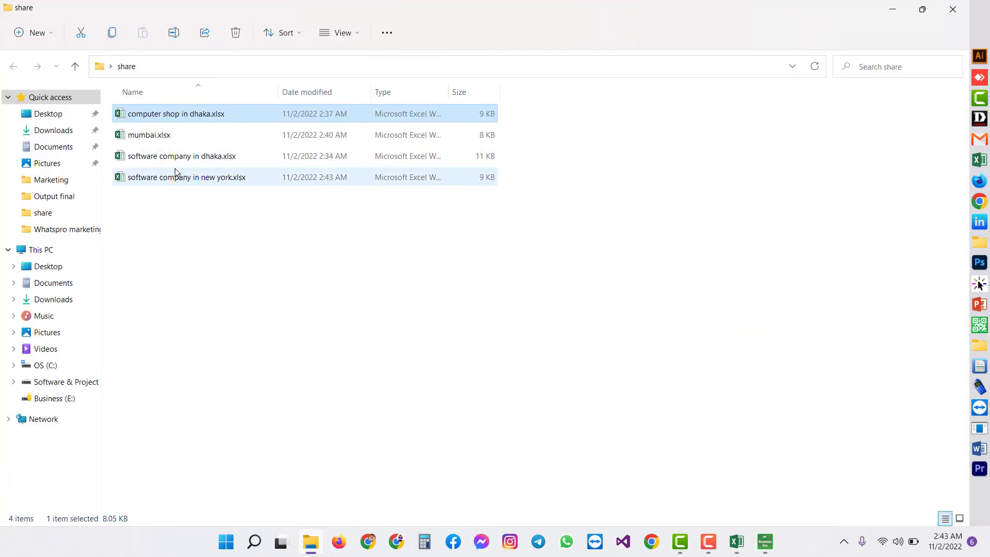
left_click(160, 137)
left_click(171, 202)
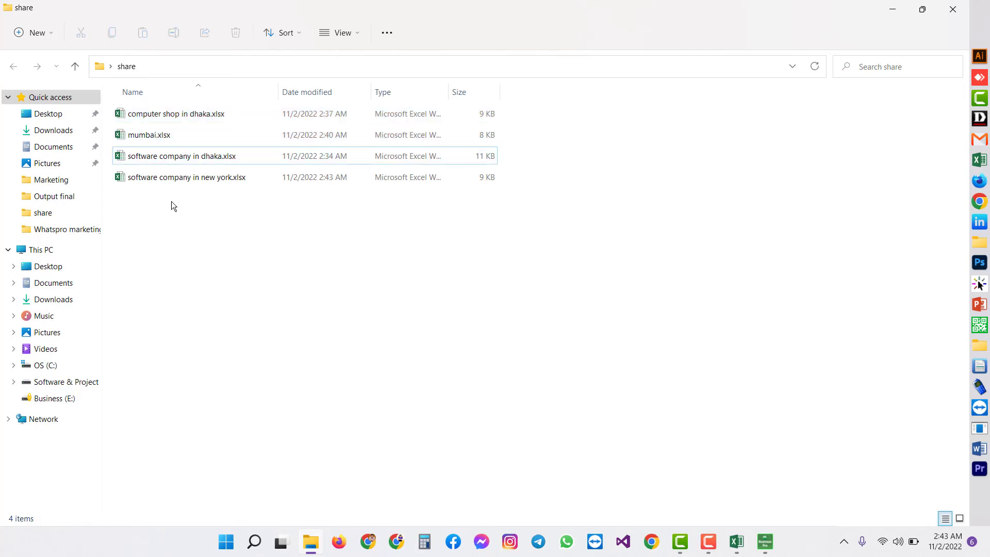
left_click(200, 180)
double_click(201, 181)
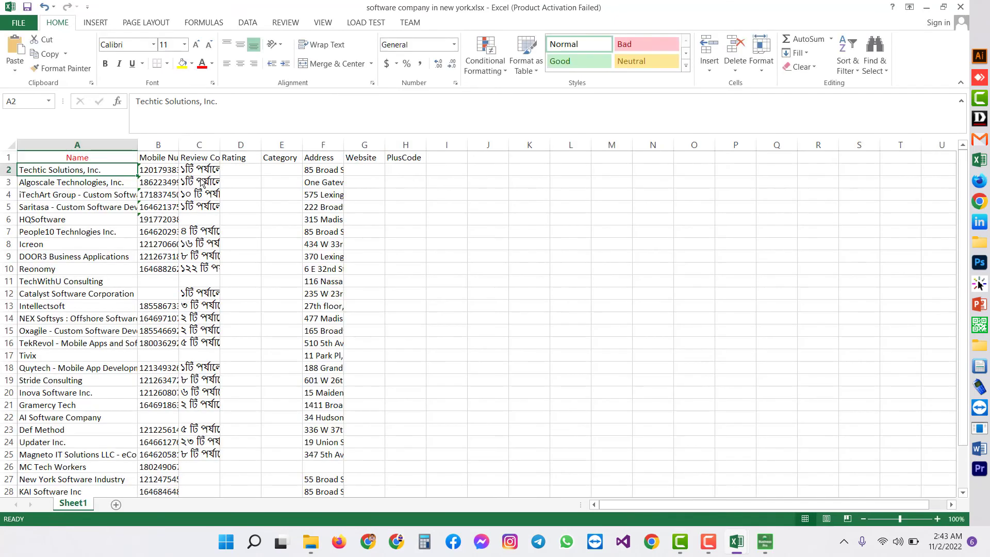
Widen the Name, Mobile Number, Review Count and Address columns, look through the rows, and return to Business Pro.
left_click_drag(140, 147, 377, 144)
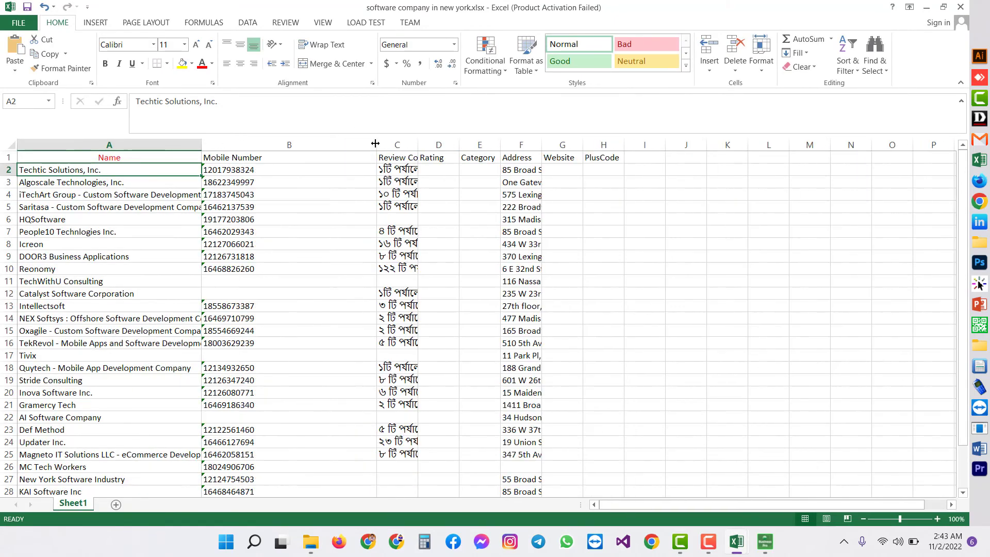
scroll(296, 364, "down", 1)
scroll(295, 364, "down", 3)
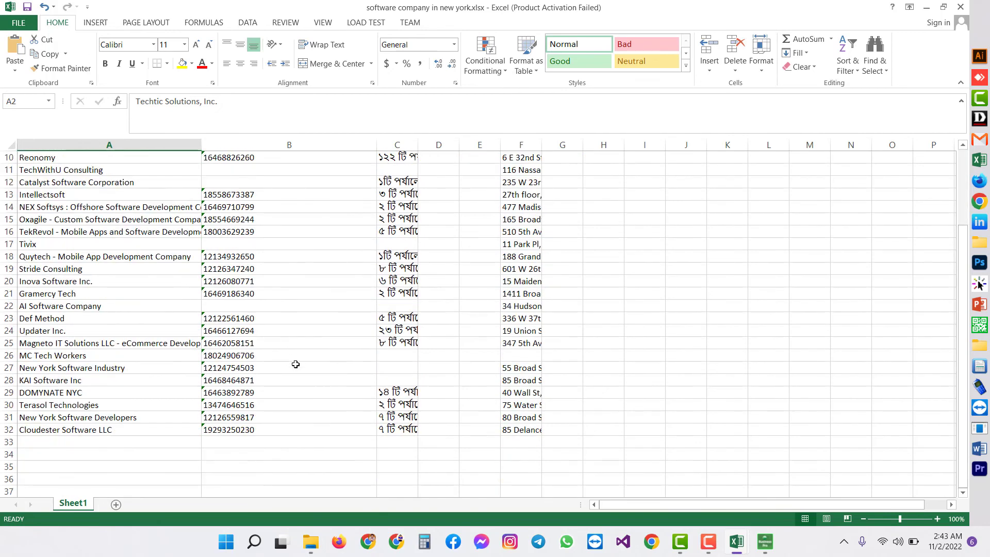
scroll(294, 364, "up", 3)
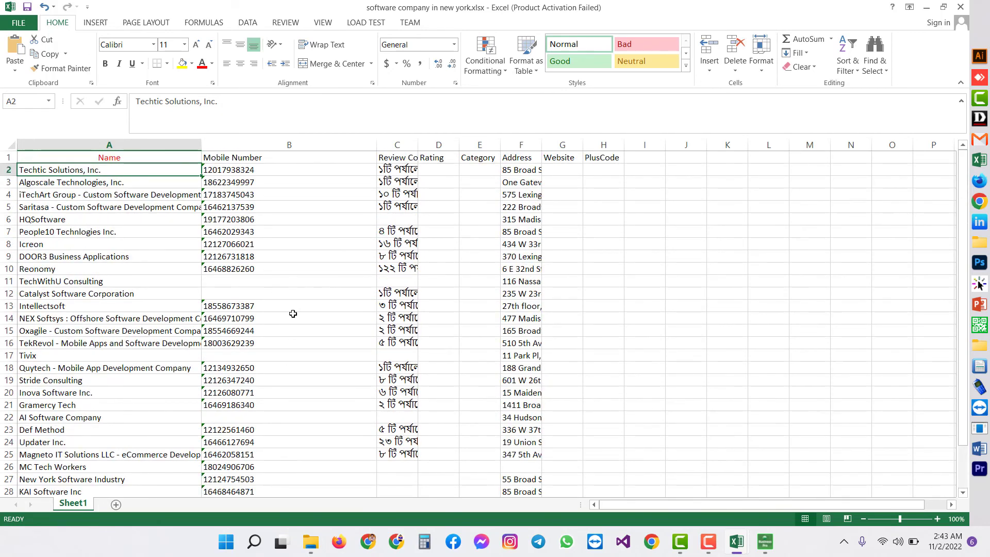
left_click_drag(418, 145, 508, 137)
left_click_drag(631, 142, 805, 141)
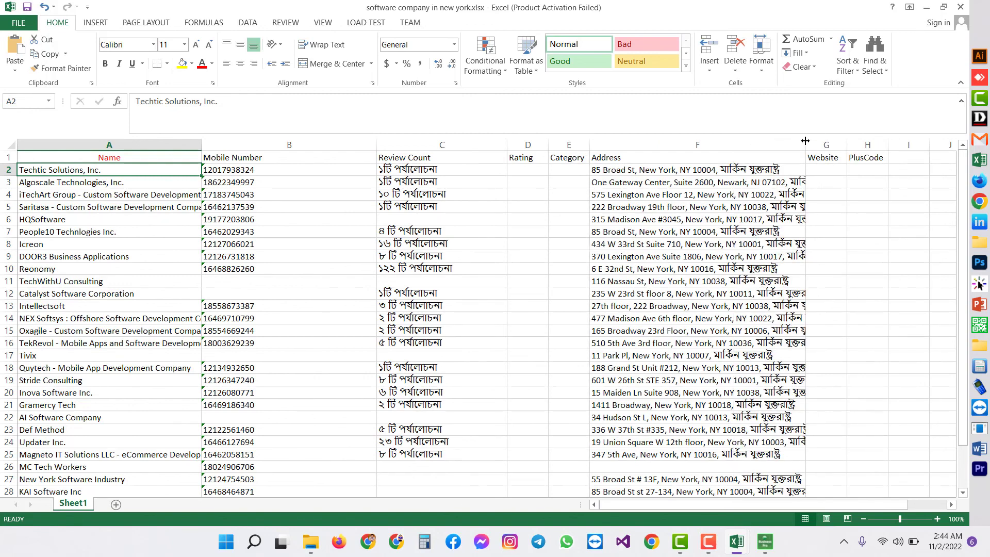
key("alt+Tab")
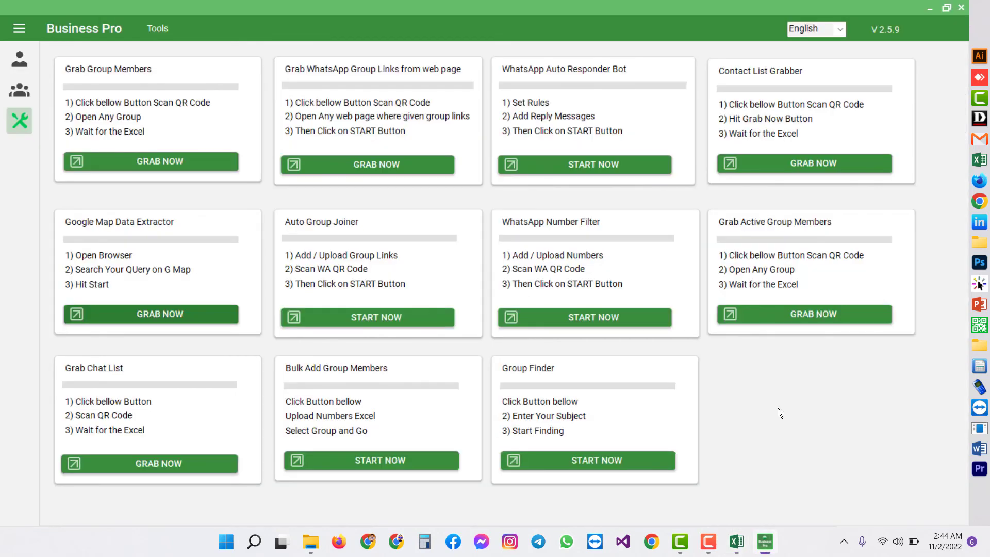